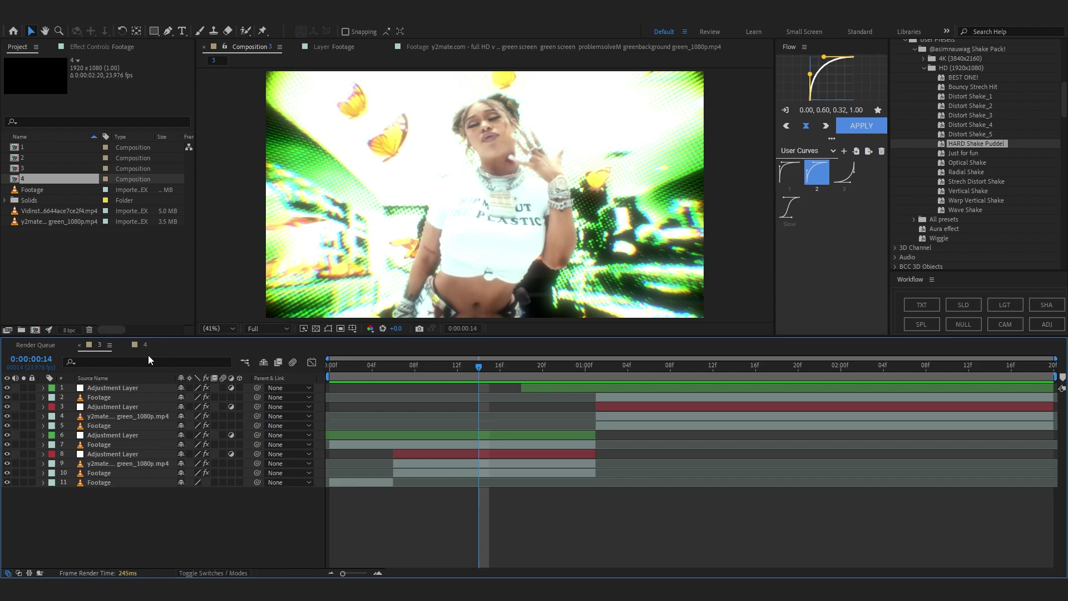
Step: In composition 4, rotoscope the woman on the first footage clip with the Roto Brush, starting from its first frame
left_click(145, 346)
mouse_move(360, 369)
left_mouse_down()
mouse_move(731, 410)
mouse_move(278, 449)
mouse_move(1064, 474)
mouse_move(482, 453)
mouse_move(328, 423)
left_mouse_up()
left_click(245, 31)
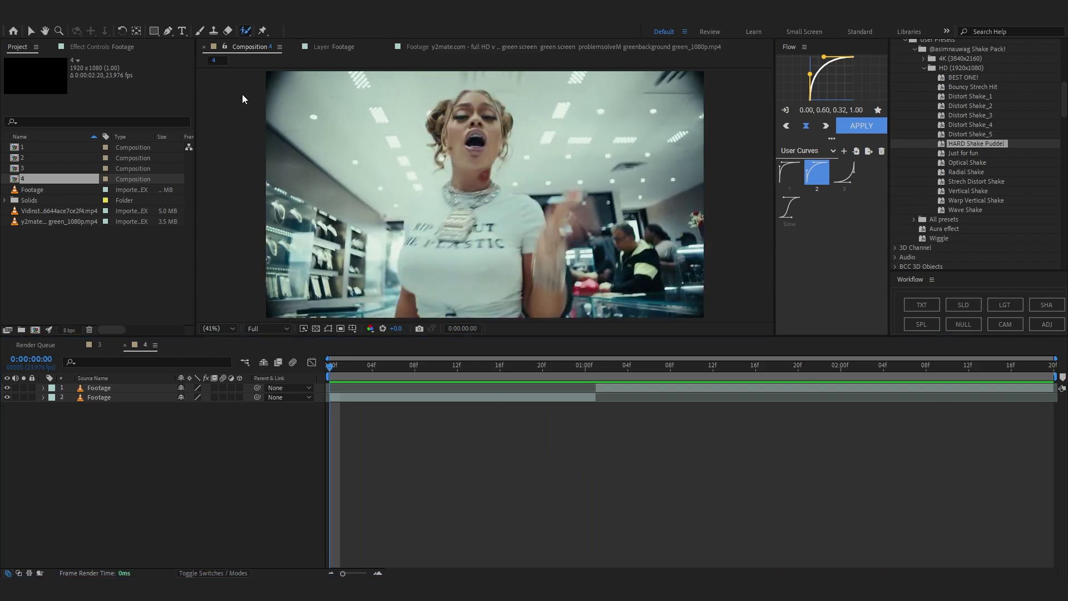
double_click(368, 292)
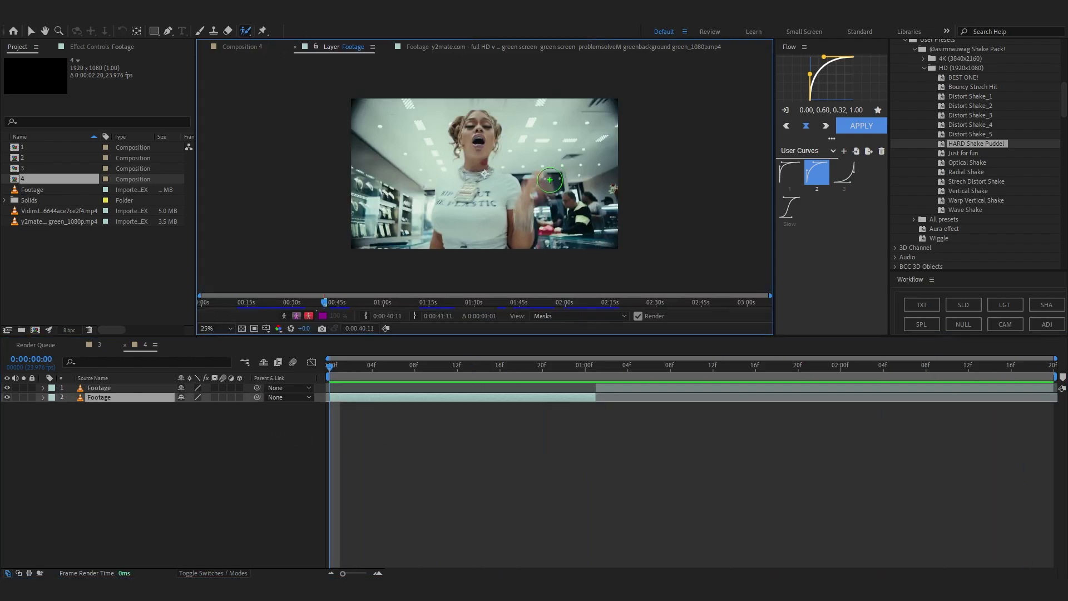
scroll(550, 180, "up", 2)
left_click_drag(518, 220, 521, 146)
left_click_drag(457, 148, 462, 183)
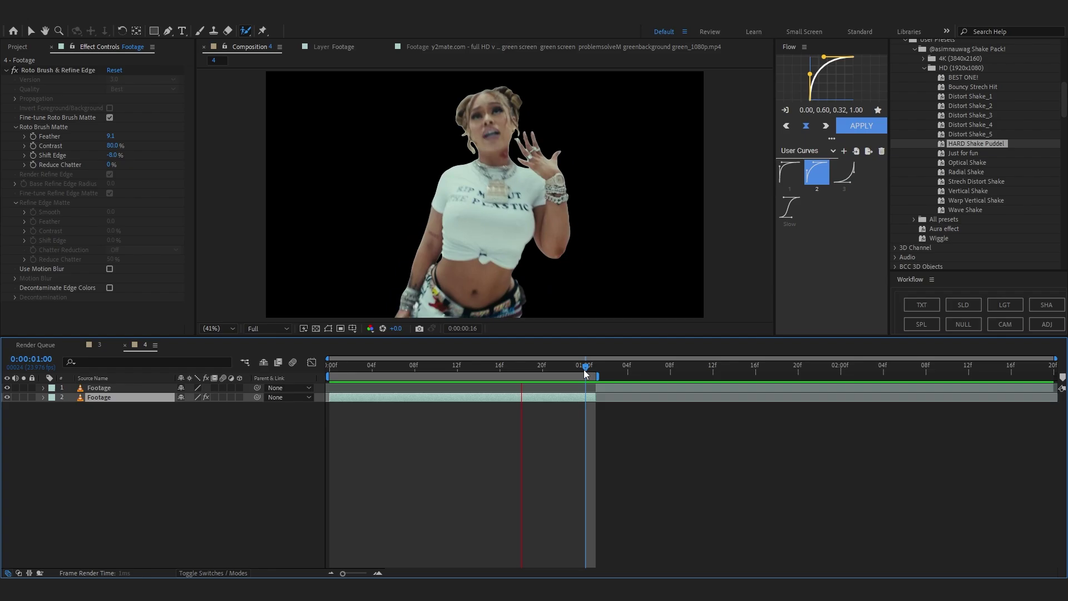
Step: Duplicate the rotoscoped footage layer and delete Roto Brush & Refine Edge from the lower copy
key("space")
key("ctrl+d")
left_click(111, 411)
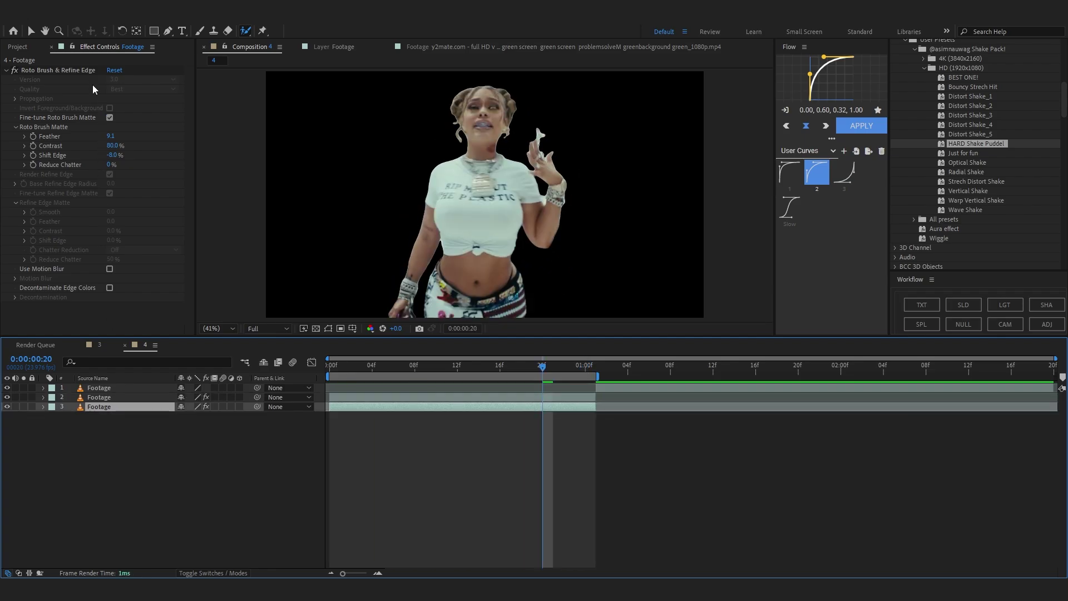
left_click(70, 71)
key("Delete")
key("space")
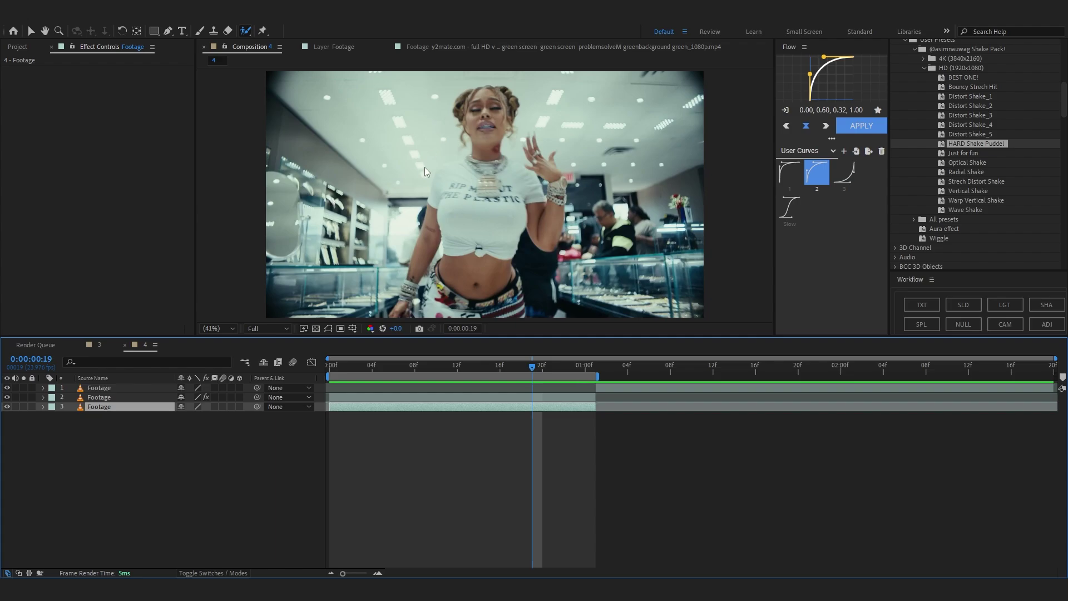
Step: Apply S_HalfTone to the lower background copy with Dots Frequency 120 and Dots Sharpness 2.5, and preview it
key("ctrl+space")
type("s_half")
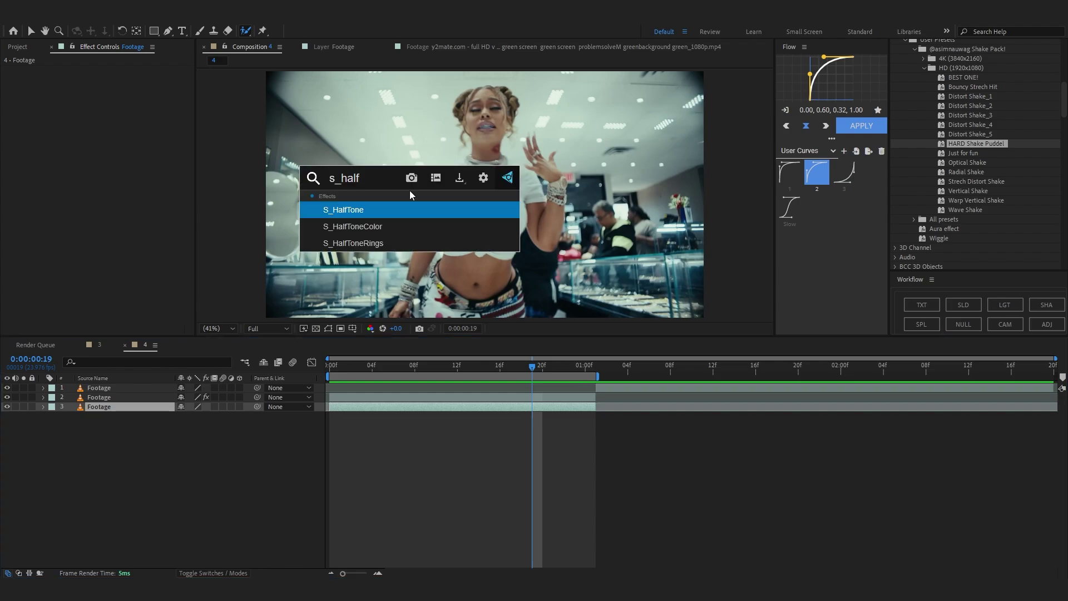
left_click(388, 215)
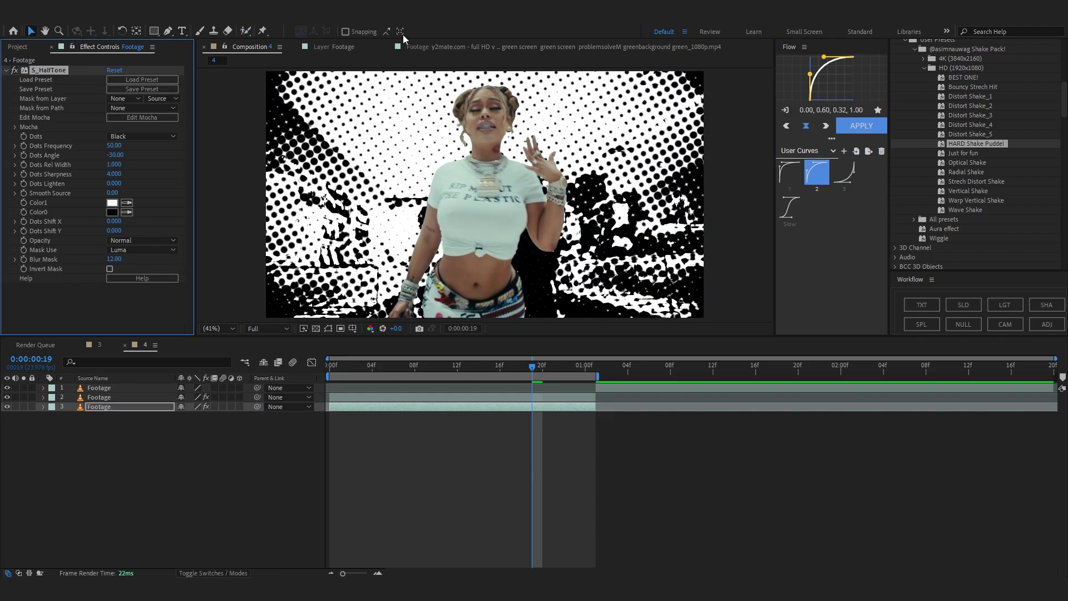
left_click_drag(114, 146, 169, 158)
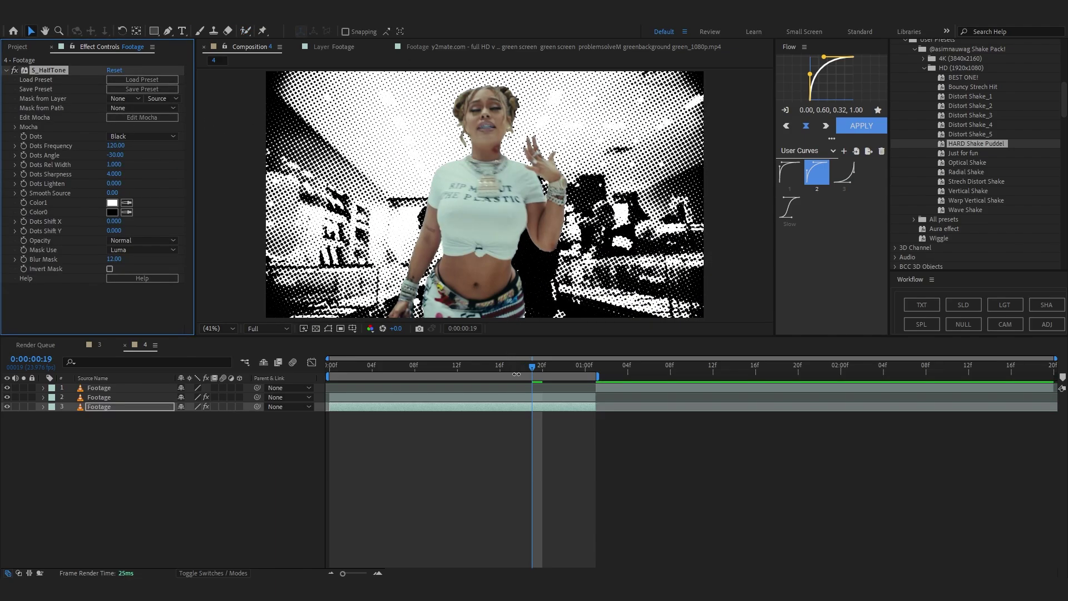
left_click_drag(517, 370, 379, 380)
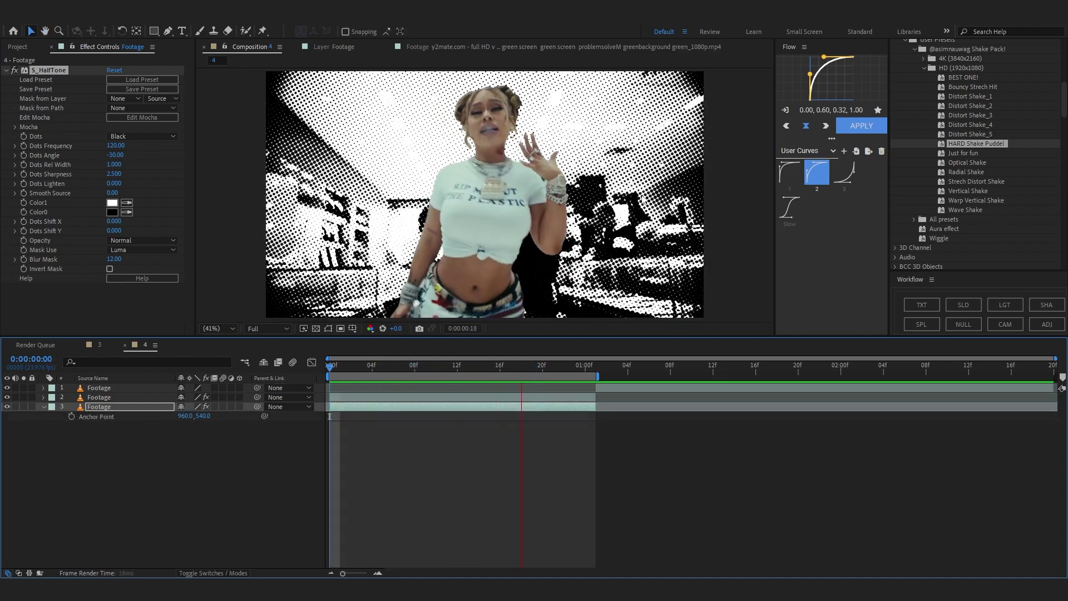
key("space")
Step: Add VC Color Vibrance to the halftone background layer and set its colour to green 00FF12
key("ctrl+space")
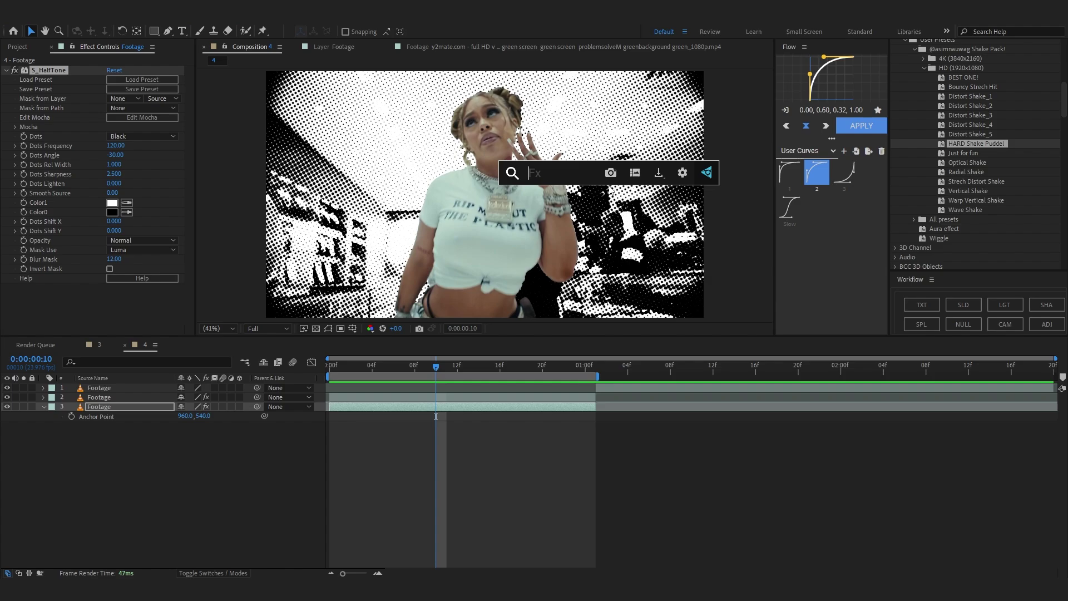
type("vibr")
key("Return")
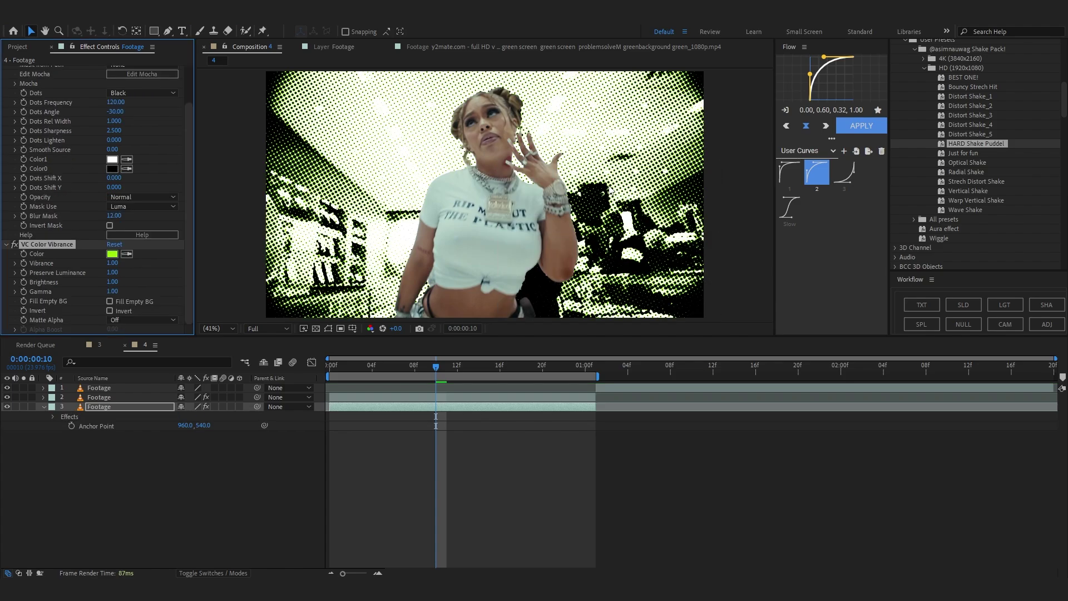
left_click(114, 255)
left_click(113, 255)
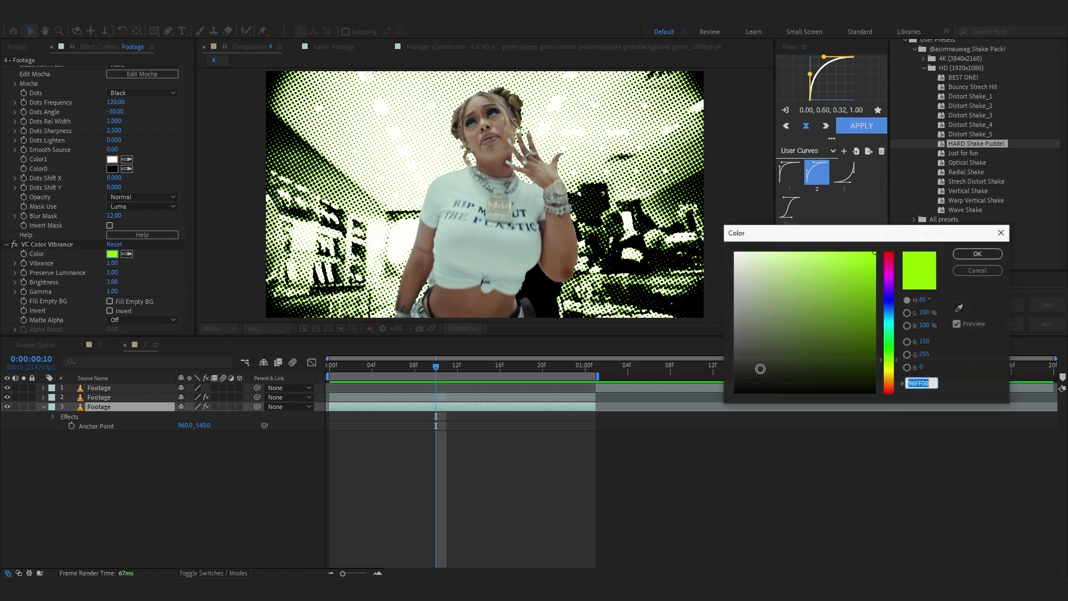
left_click(889, 343)
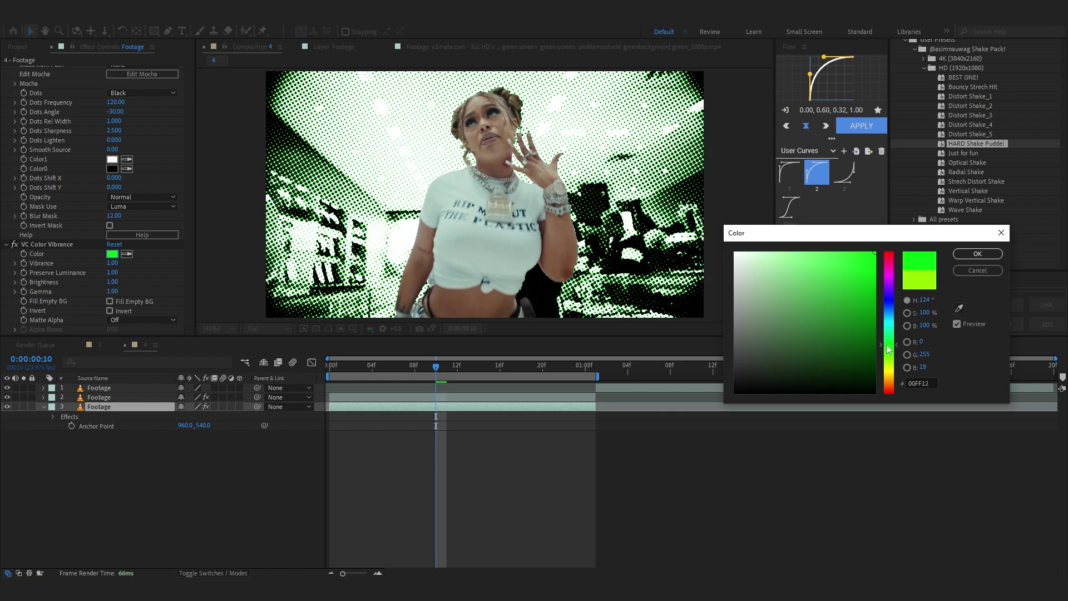
left_click(977, 254)
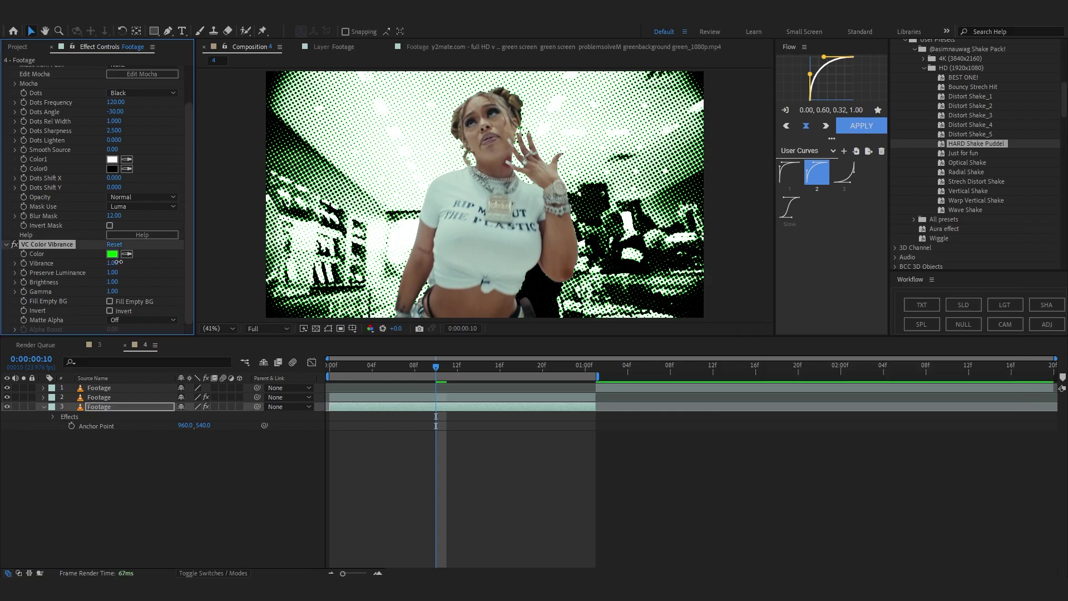
Step: Set VC Color Vibrance's Vibrance to 2.00 and Preserve Luminance to 0.34, then preview the background
left_click_drag(112, 263, 162, 266)
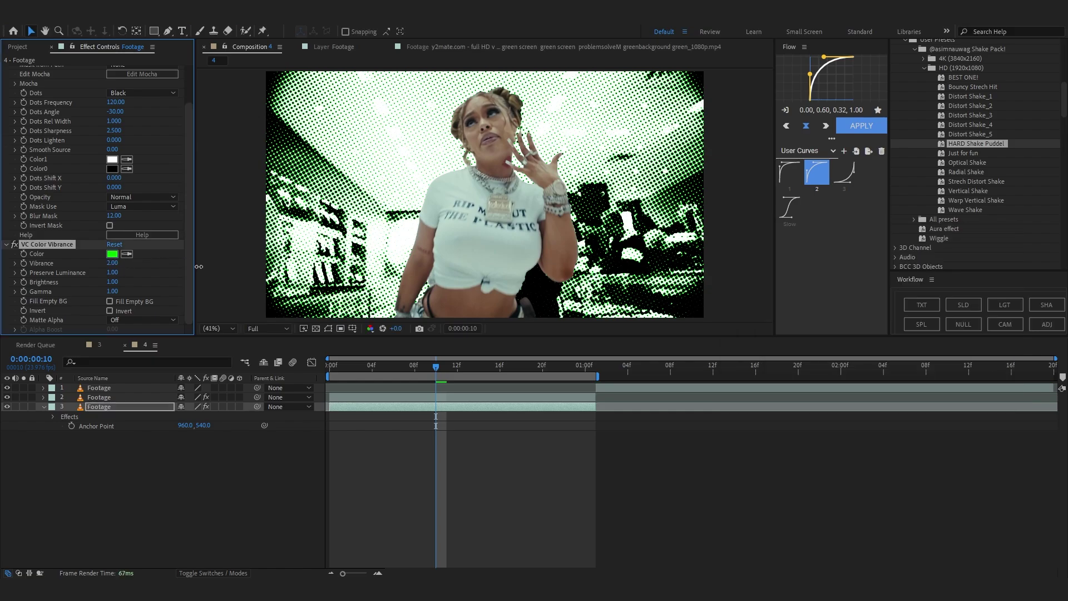
left_click_drag(113, 272, 109, 269)
key("space")
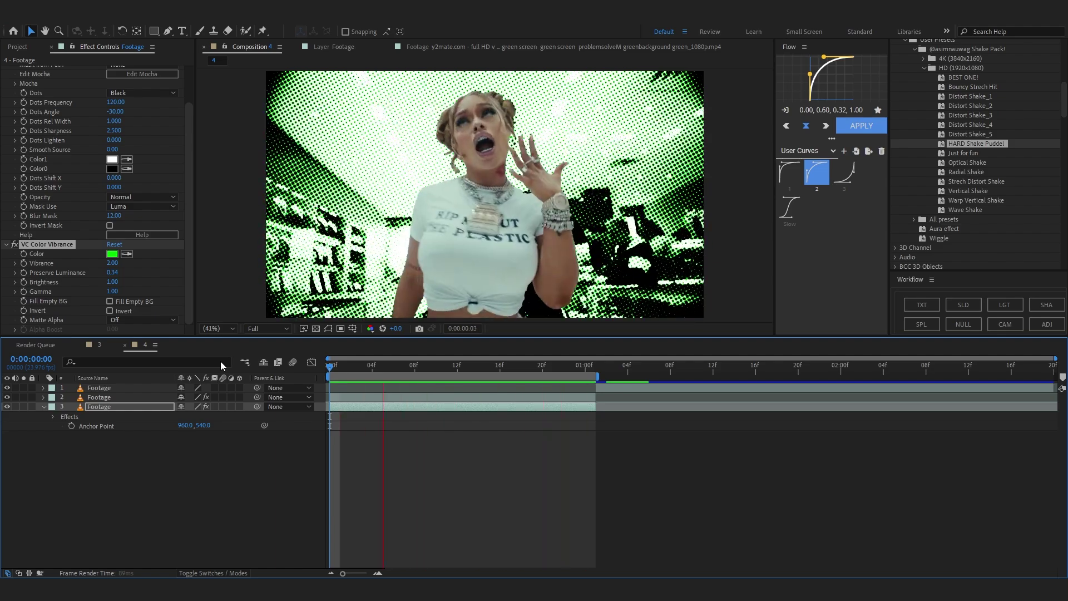
Step: Split the halftone background layer at 0:00:00:05
left_click(370, 371)
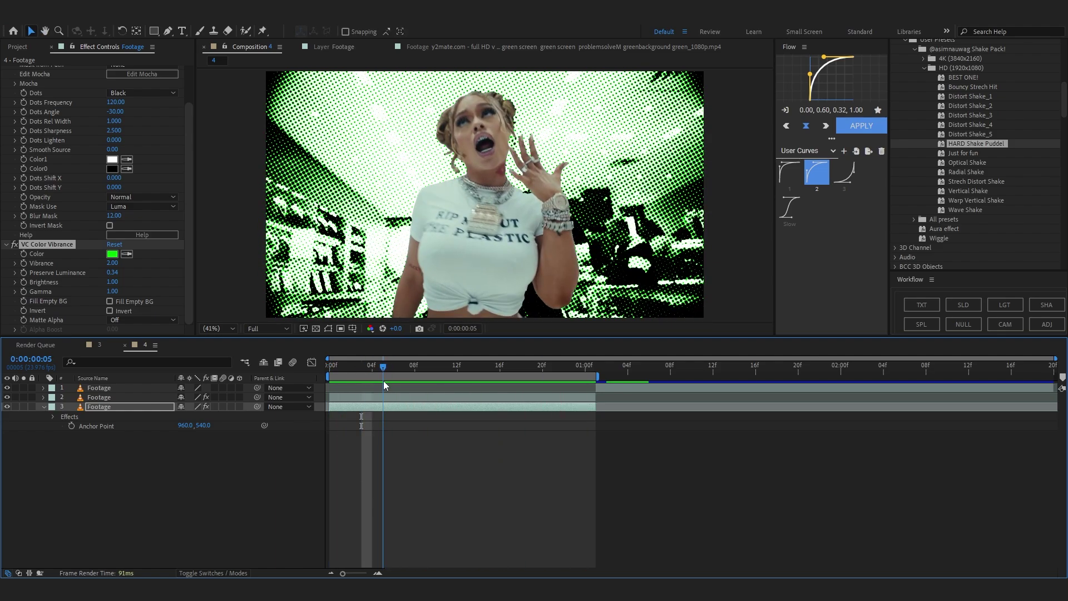
left_click(382, 381)
key("ctrl+shift+d")
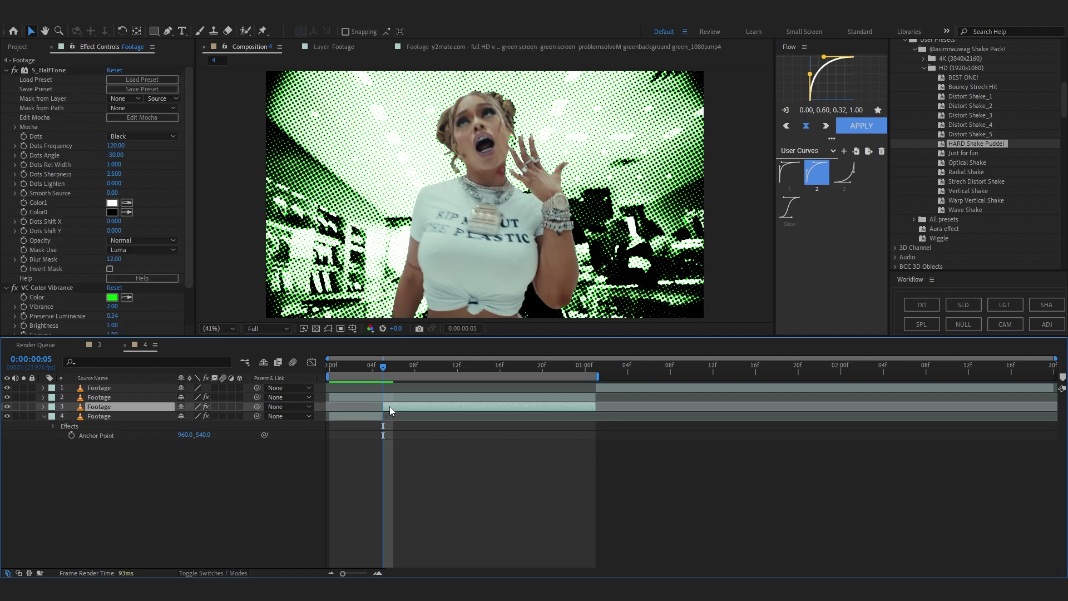
Step: Remove S_HalfTone and VC Color Vibrance from the short first part of the split background layer
left_click(342, 416)
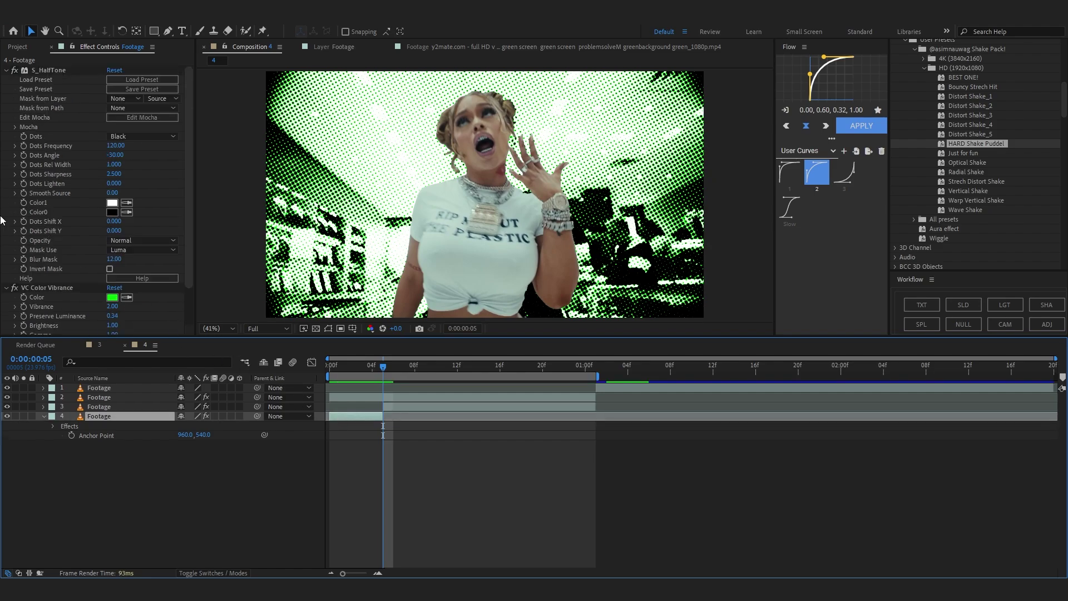
left_click(57, 204)
key("ctrl+a")
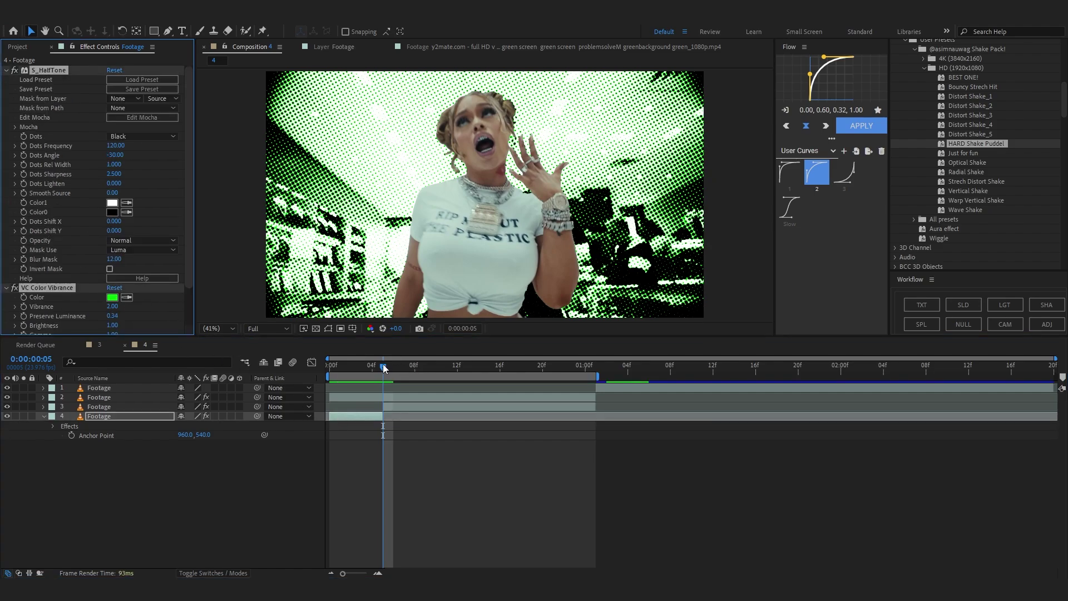
key("Delete")
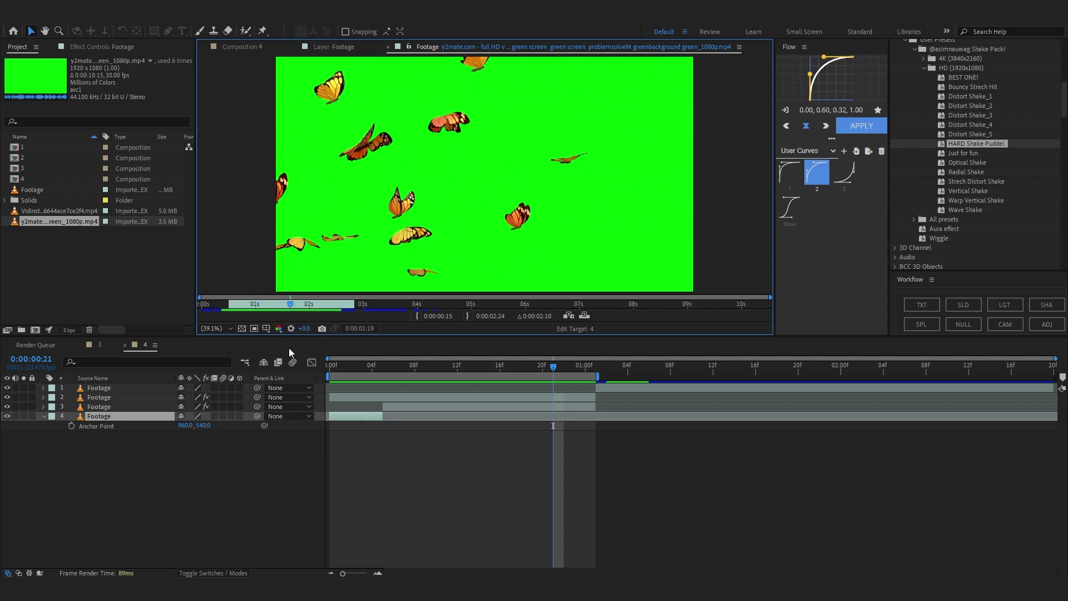
Step: Place the butterfly green-screen clip above the halftone background, starting at frame 5, and time-stretch it with a factor of 50
left_click_drag(32, 221, 385, 395)
right_click(457, 409)
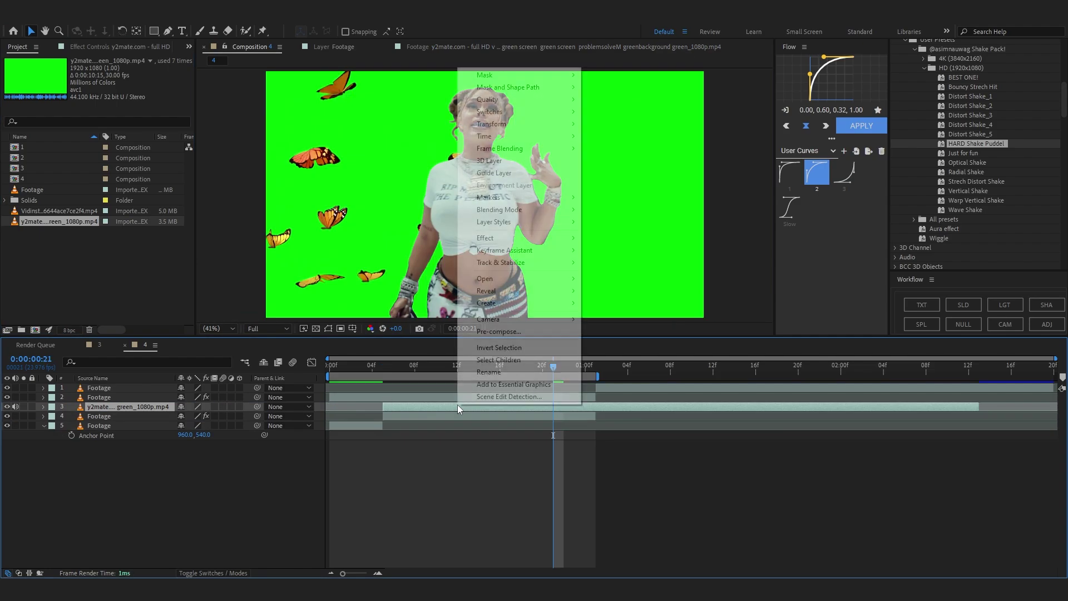
mouse_move(550, 137)
left_click(652, 163)
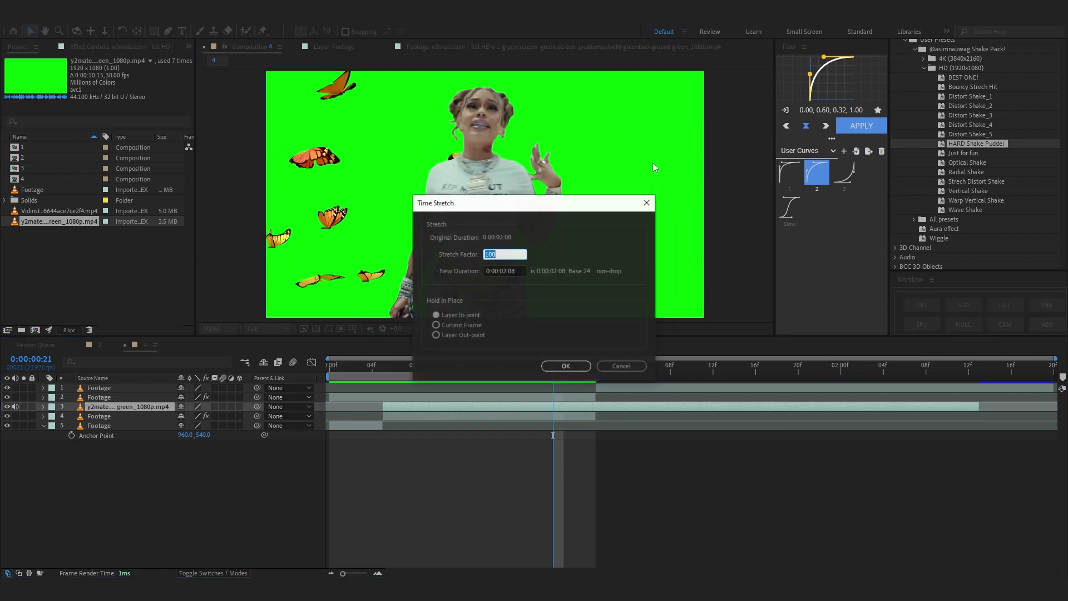
type("50")
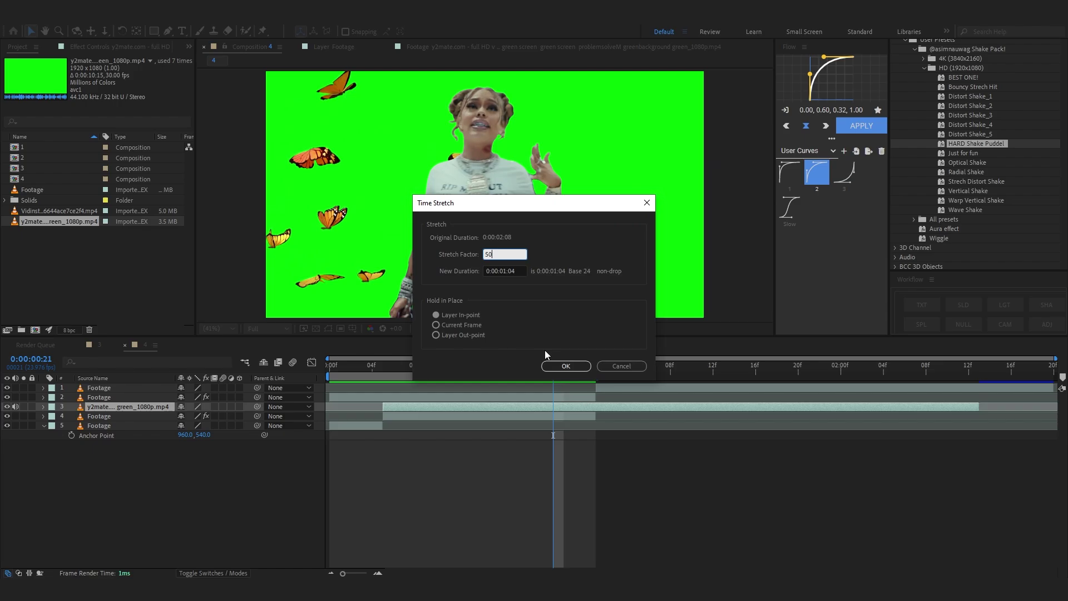
left_click(559, 366)
key("space")
key("space")
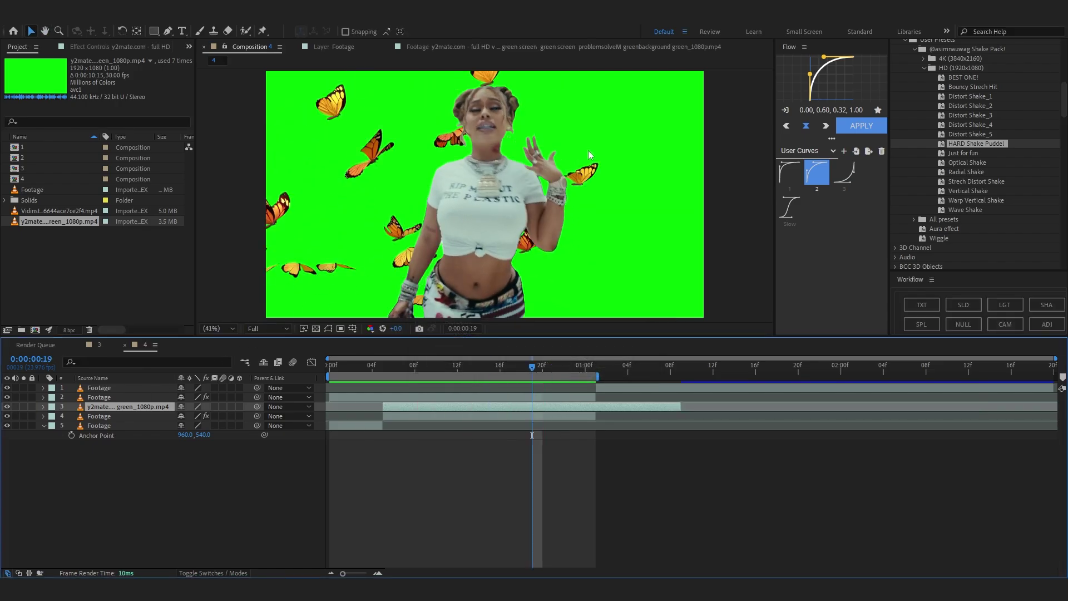
Step: Apply Keylight (1.2) to the butterfly clip and sample its green background as the Screen Colour
key("ctrl+space")
type("key")
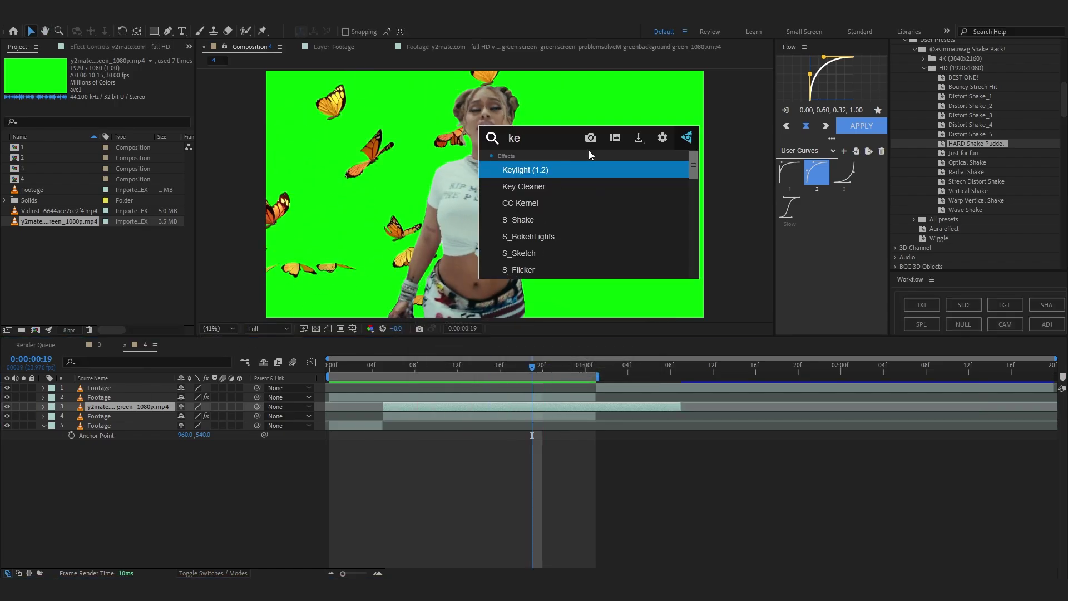
key("Return")
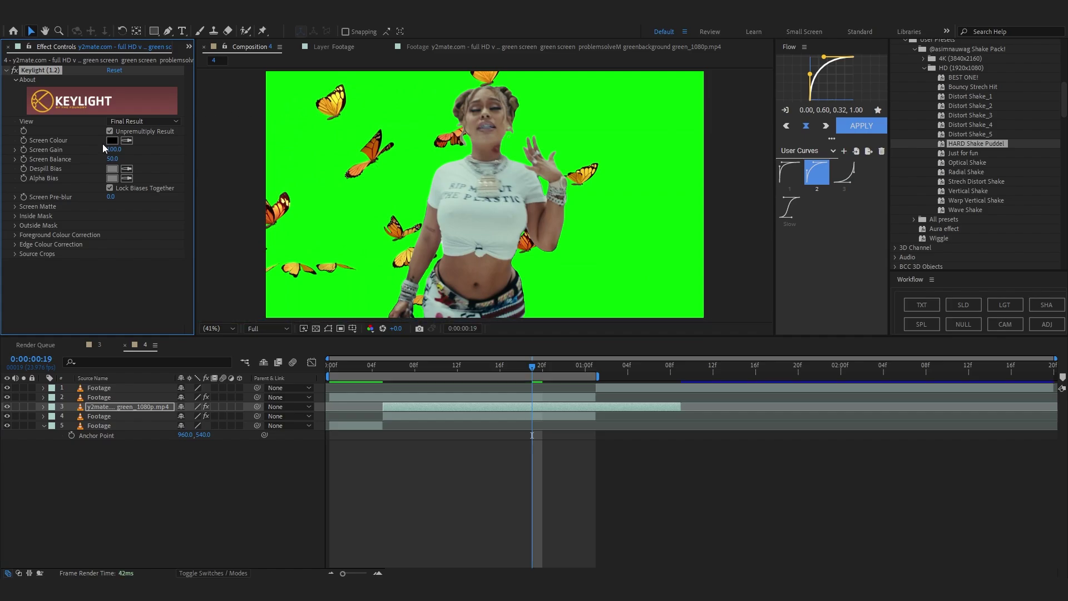
left_click(127, 140)
left_click(324, 201)
Step: Add Optical Glow to the butterfly clip and trim the clip's end to match the halftone background clip
key("ctrl+space")
type("opt")
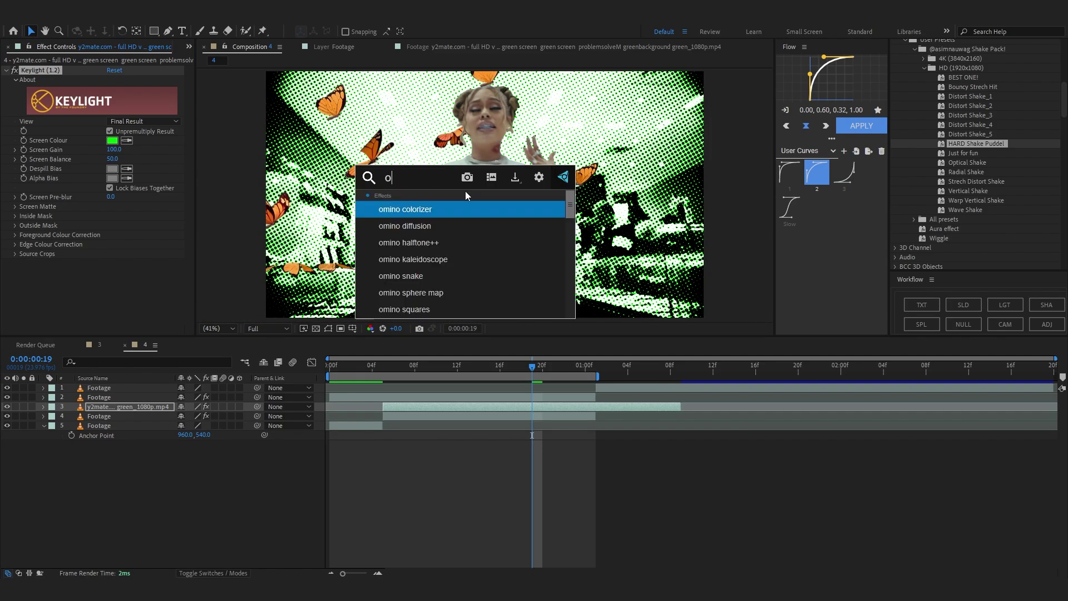
key("Return")
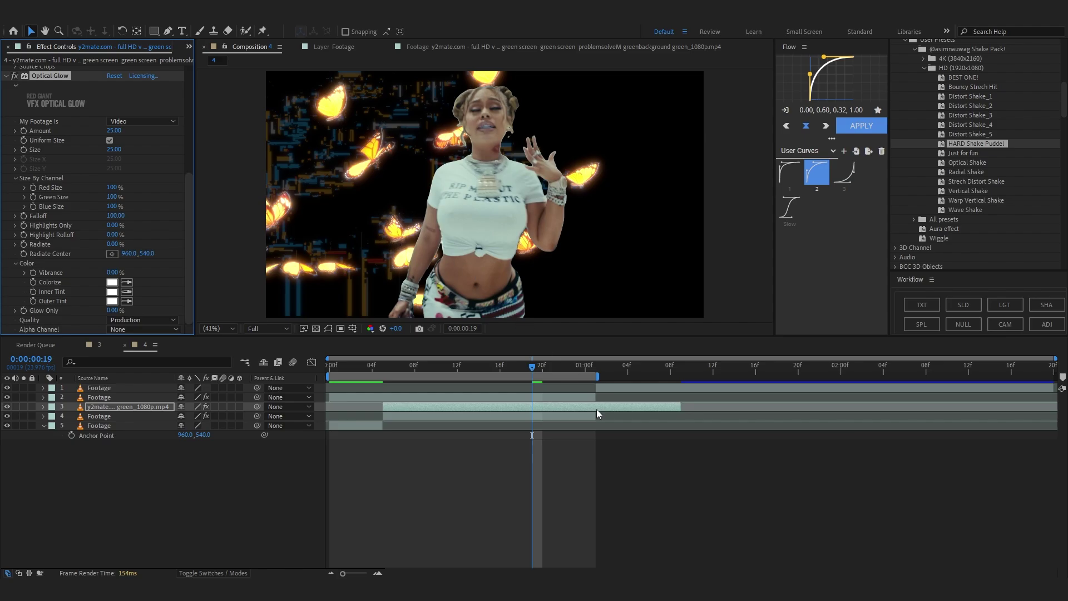
left_click_drag(675, 409, 596, 408)
Step: Set the butterflies' Optical Glow to Amount 5, Size 89 and Highlights Only 29%
scroll(323, 241, "up", 4)
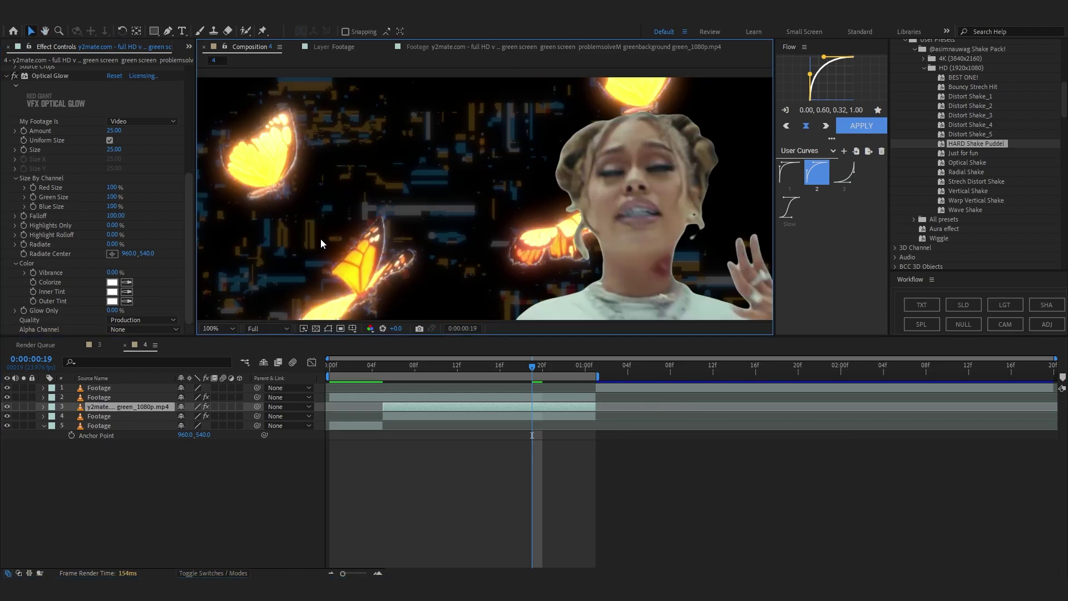
left_click_drag(414, 138, 584, 91)
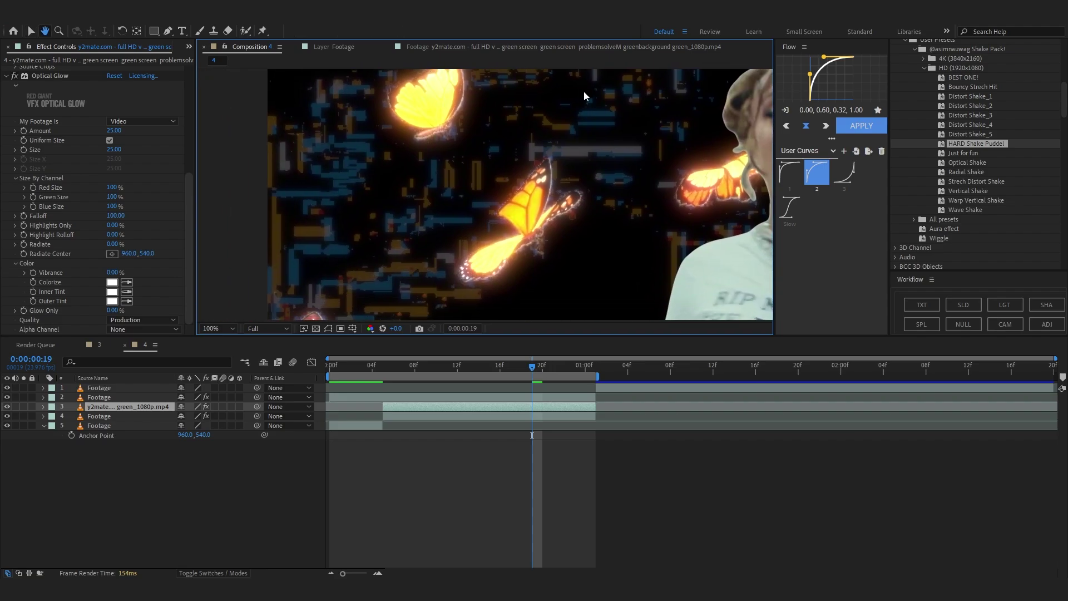
scroll(422, 144, "down", 1)
left_click_drag(595, 158, 481, 135)
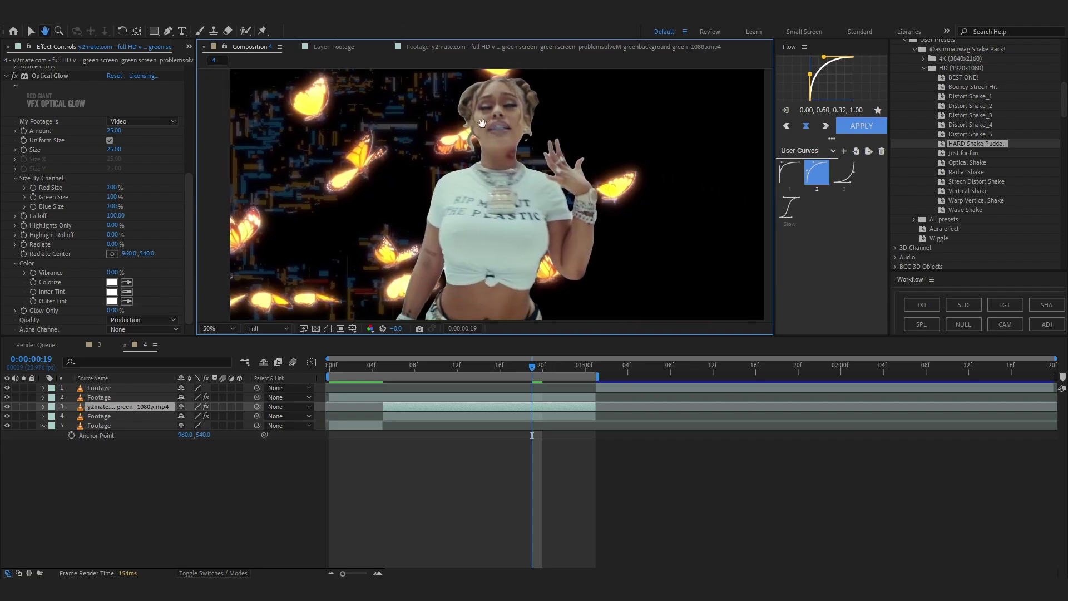
left_click_drag(114, 131, 164, 166)
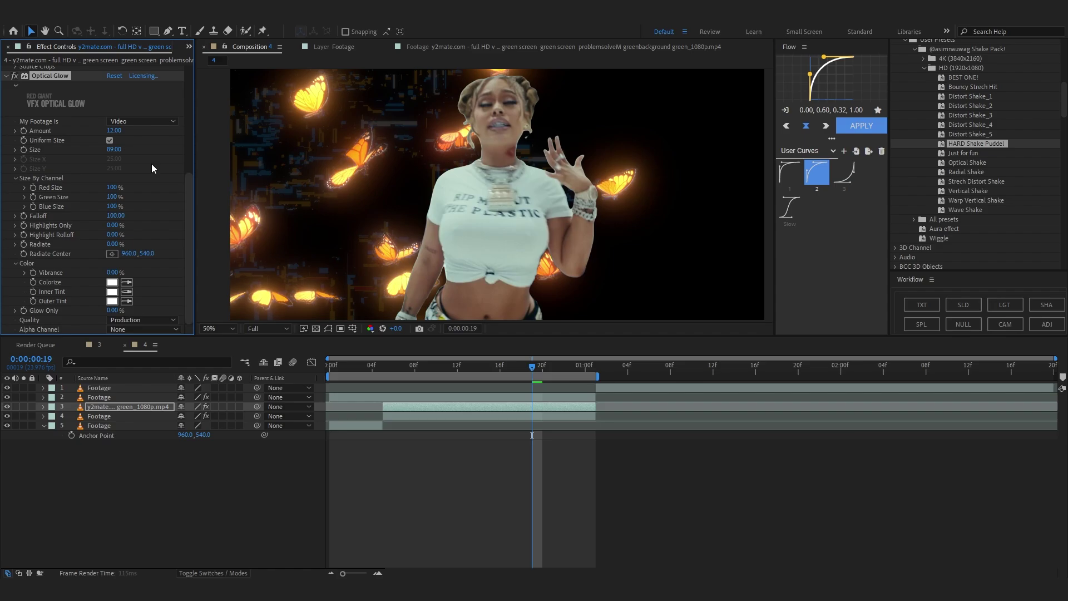
left_click_drag(114, 131, 110, 132)
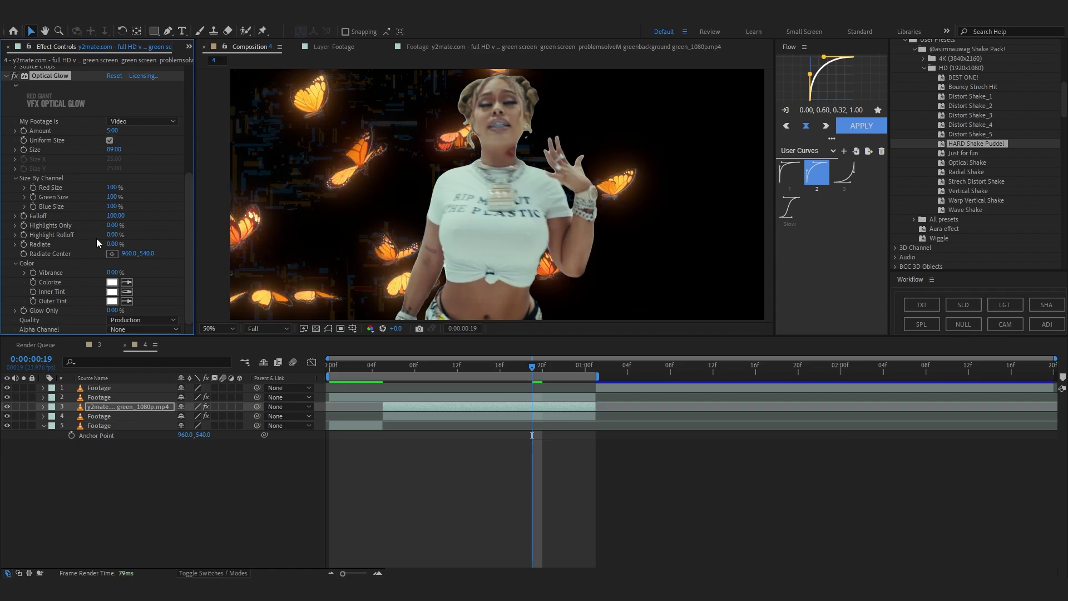
left_click_drag(138, 231, 138, 234)
scroll(351, 232, "down", 2)
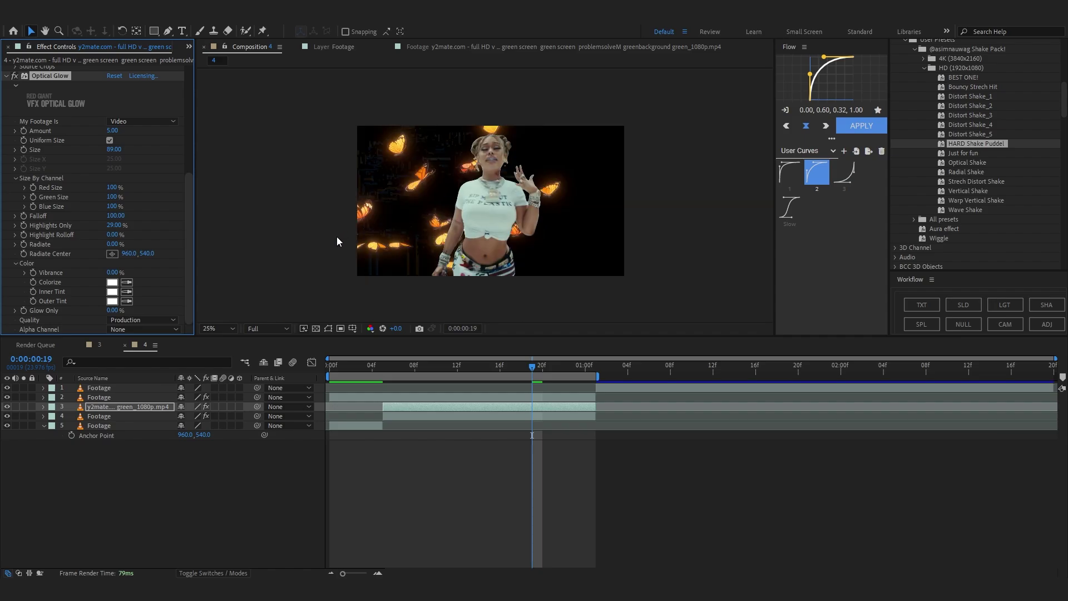
Step: Set the butterflies' Optical Glow Alpha Channel to Extend (Unmult), lower the clip's opacity to 88%, and preview it
left_click(125, 329)
left_click(119, 365)
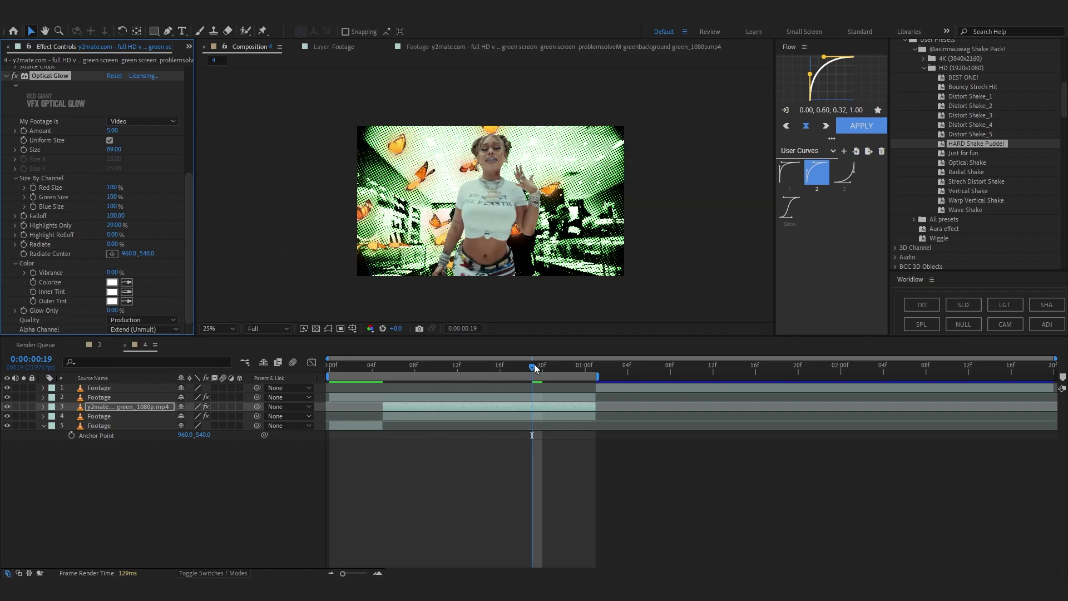
left_click_drag(535, 368, 565, 368)
key("t")
left_click_drag(184, 416, 180, 413)
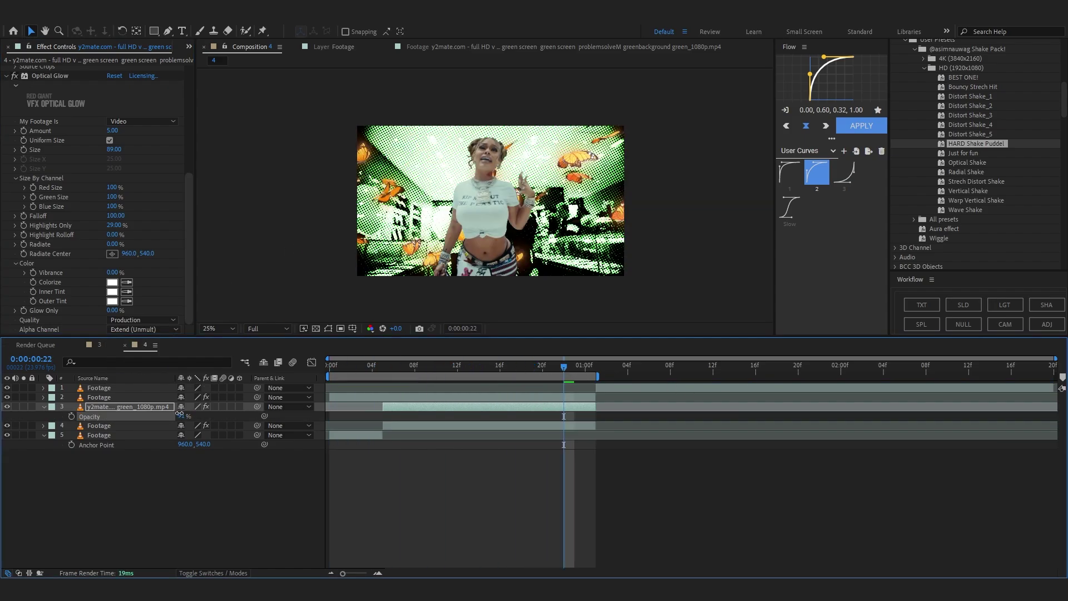
key("space")
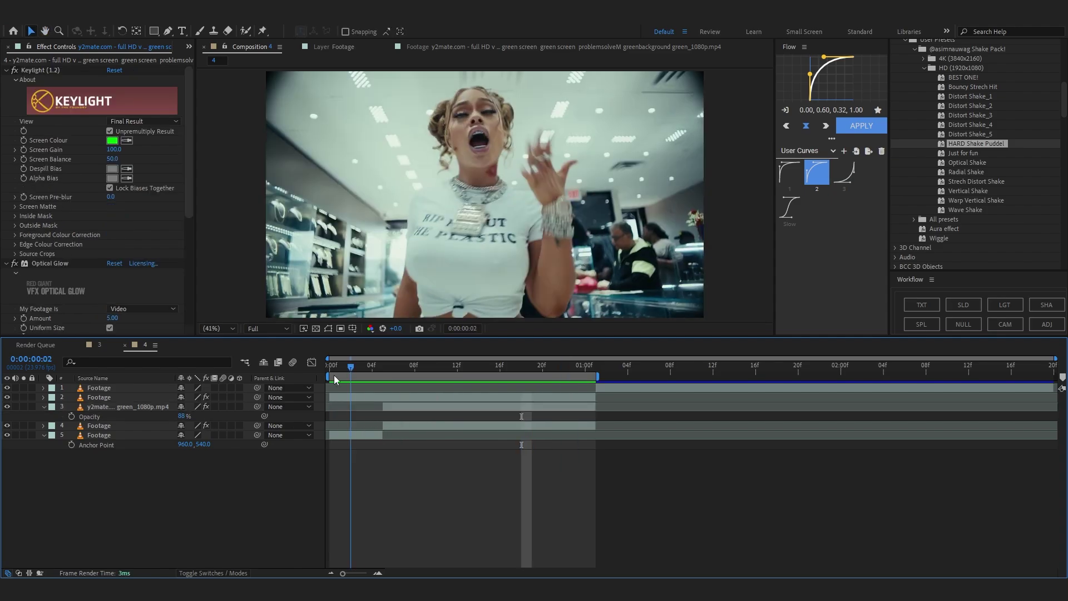
Step: Add an adjustment layer above the rotoscoped subject clip and apply the HARD Shake Puddel preset to it
mouse_move(334, 375)
left_mouse_down()
mouse_move(406, 389)
mouse_move(346, 392)
mouse_move(388, 399)
mouse_move(346, 406)
mouse_move(399, 406)
mouse_move(360, 412)
left_mouse_up()
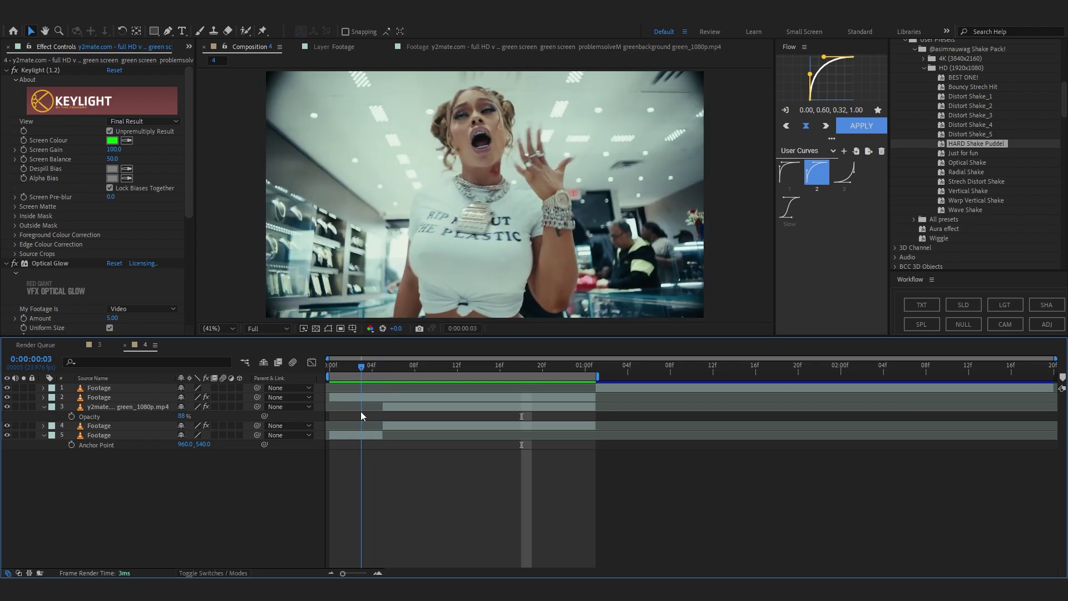
left_click(362, 397)
left_click(1047, 325)
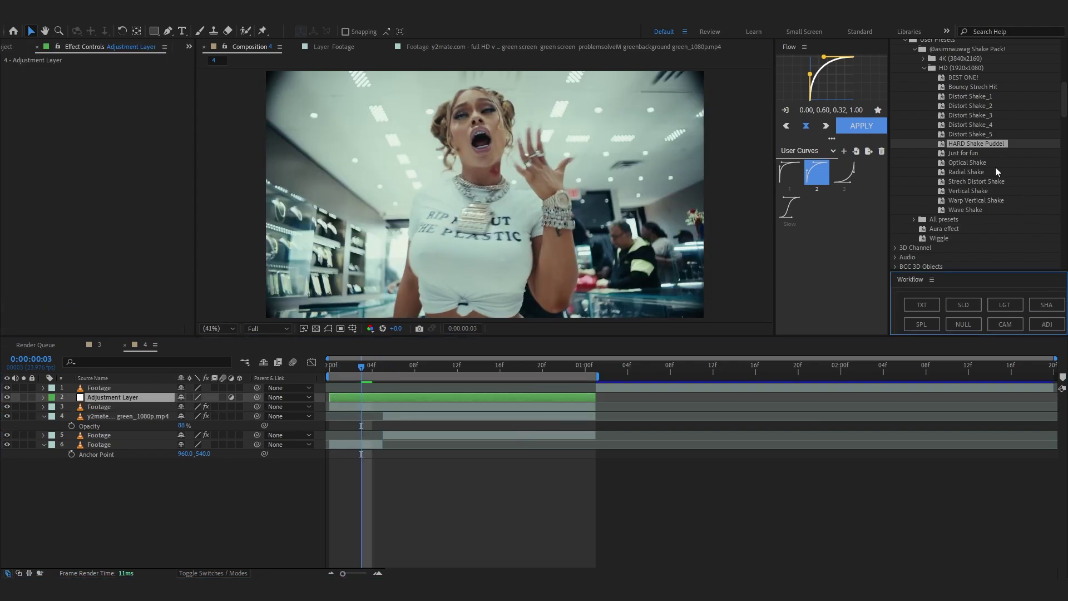
scroll(963, 152, "up", 2)
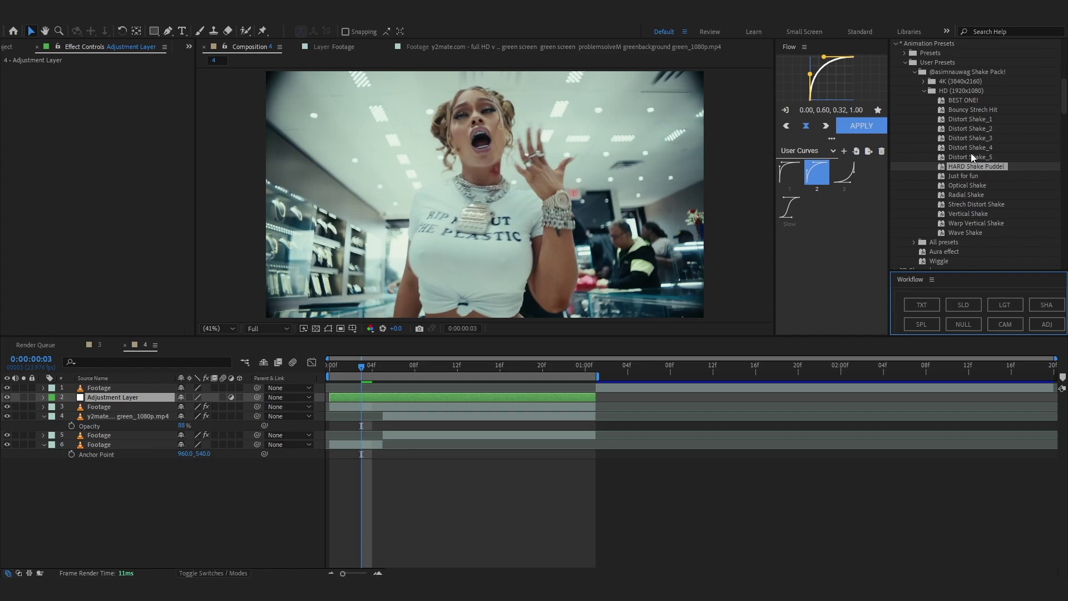
left_click_drag(962, 167, 395, 396)
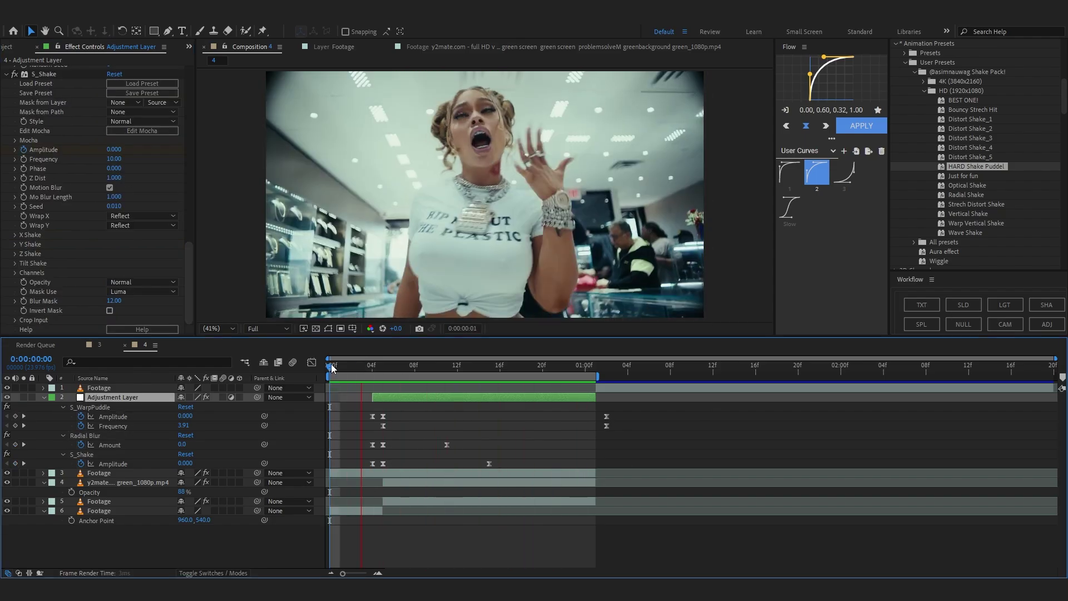
Step: Add Optical Glow to the shake adjustment layer with Size 113 and Highlights Only 32%
key("ctrl+space")
type("opti")
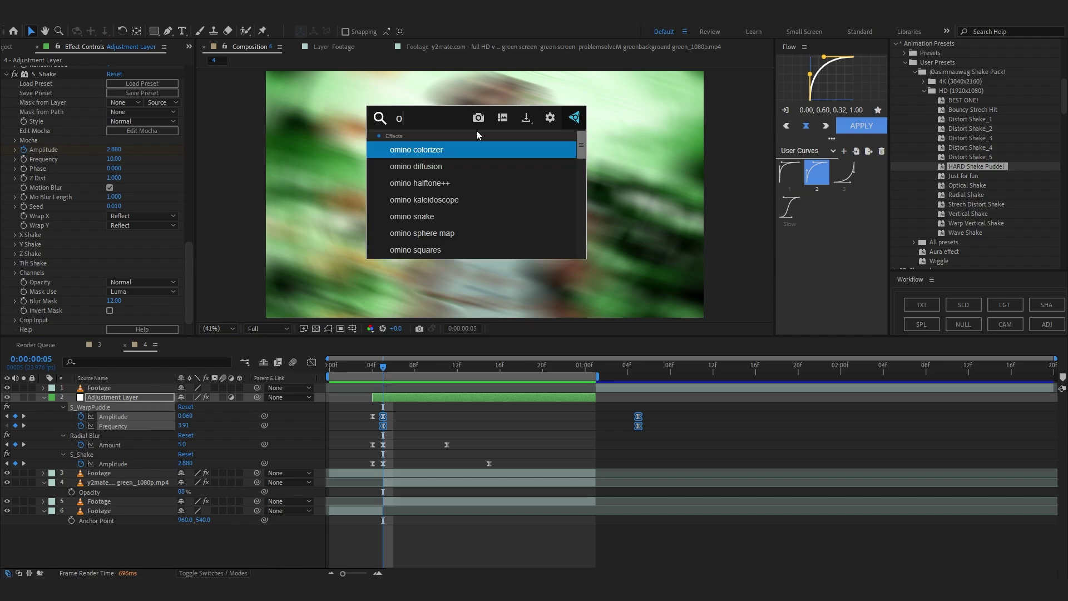
key("Return")
left_click_drag(114, 149, 119, 170)
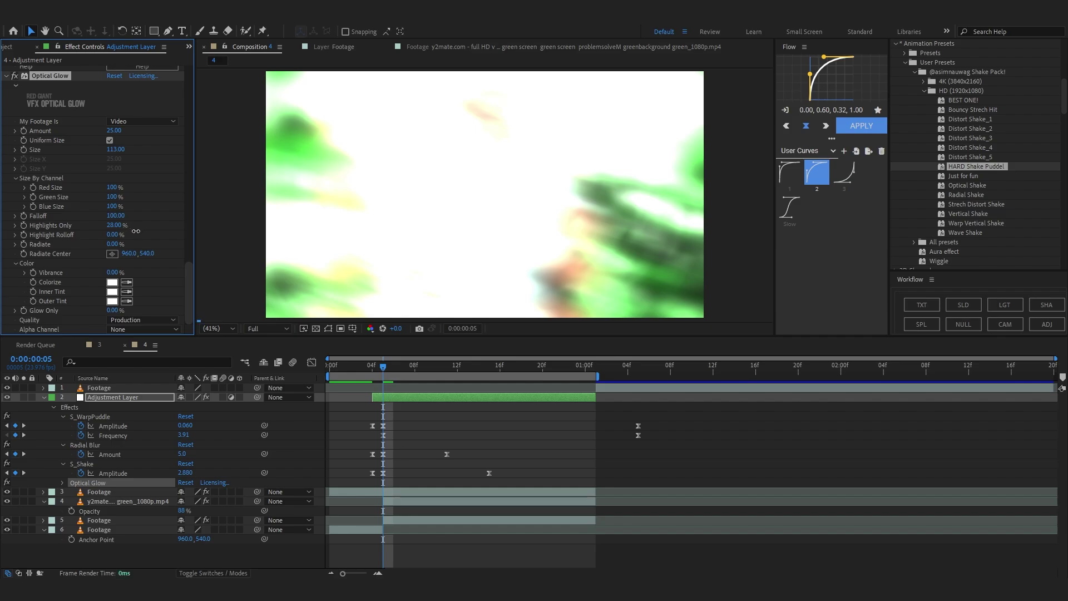
left_click_drag(135, 231, 138, 230)
Step: Keyframe the adjustment layer's glow Amount at 0 on frame 4, raise it on frame 5, and lower it to 2 on frame 13
left_click(372, 367)
left_click(24, 131)
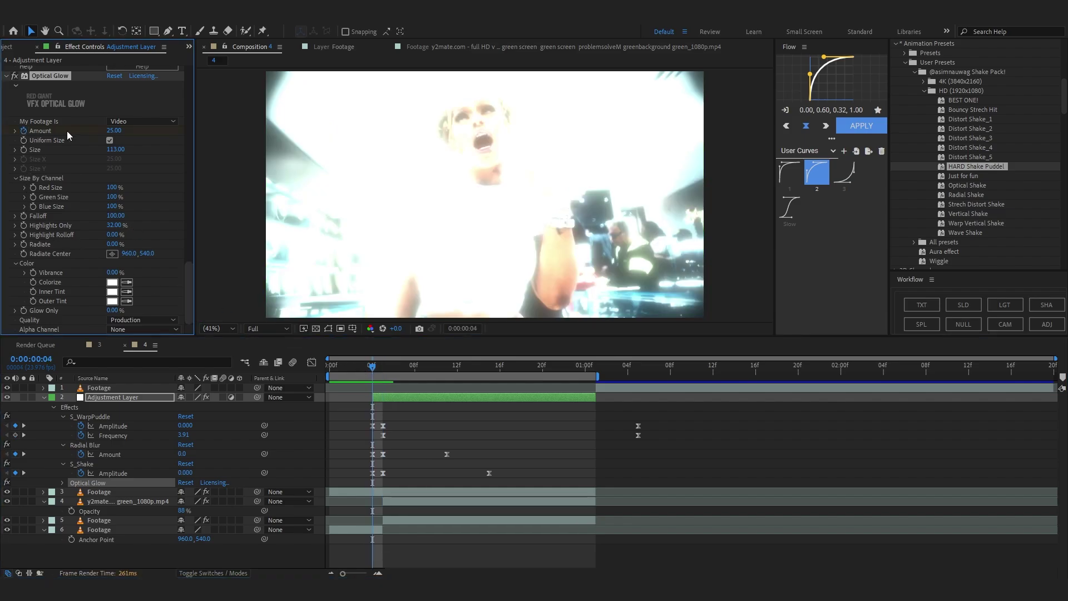
left_click(384, 366)
left_click_drag(112, 132, 121, 132)
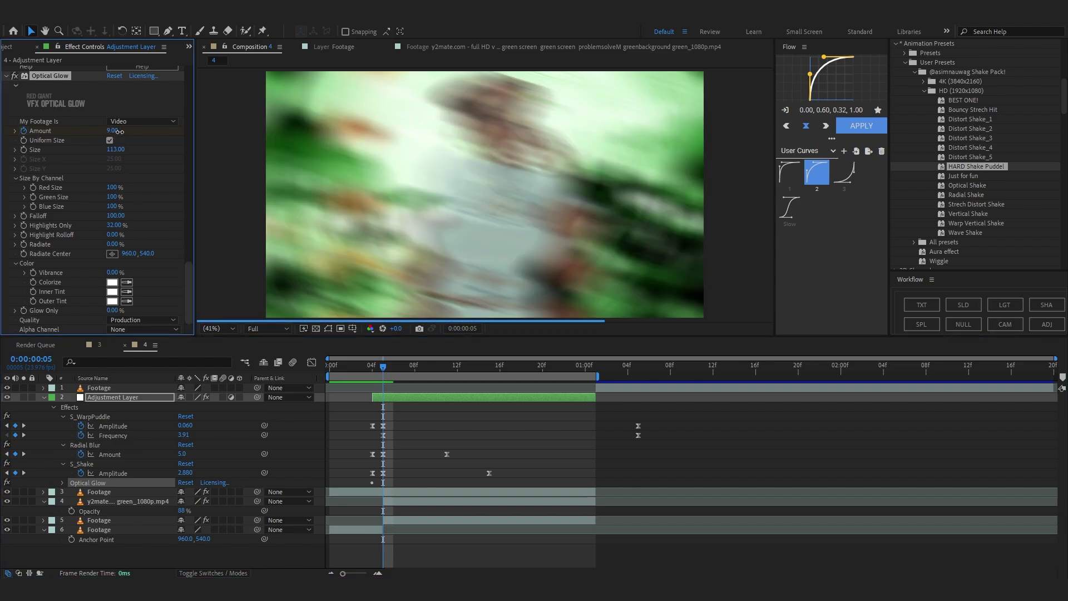
left_click_drag(118, 133, 114, 131)
left_click_drag(383, 367, 471, 387)
left_click_drag(113, 131, 76, 138)
left_click(78, 140)
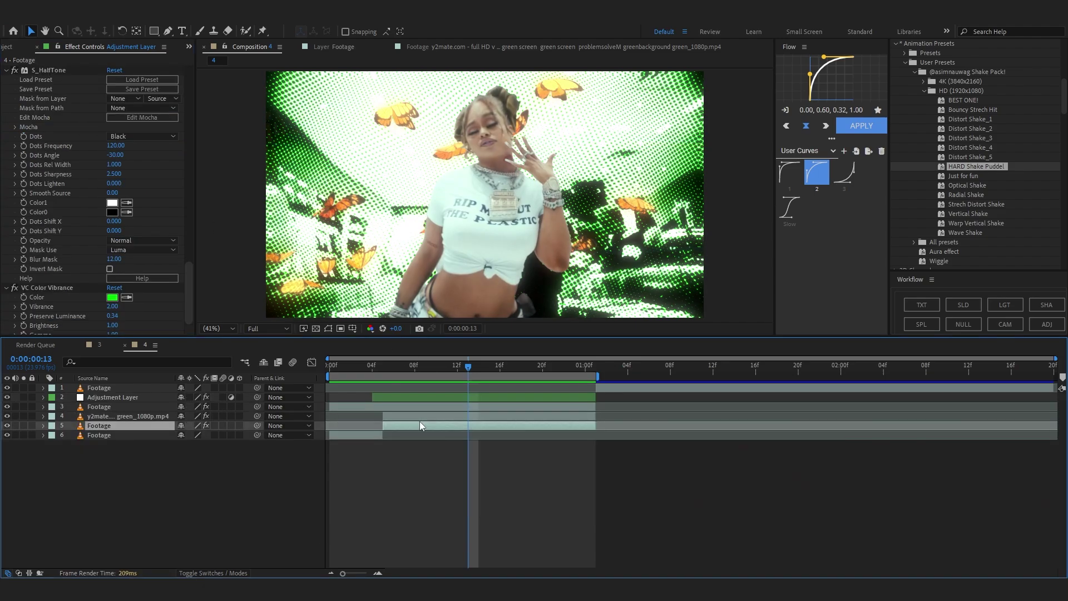
Step: Add a second adjustment layer directly above the butterfly clip and trim it to span that clip from frame 5 to its end
left_click(420, 416)
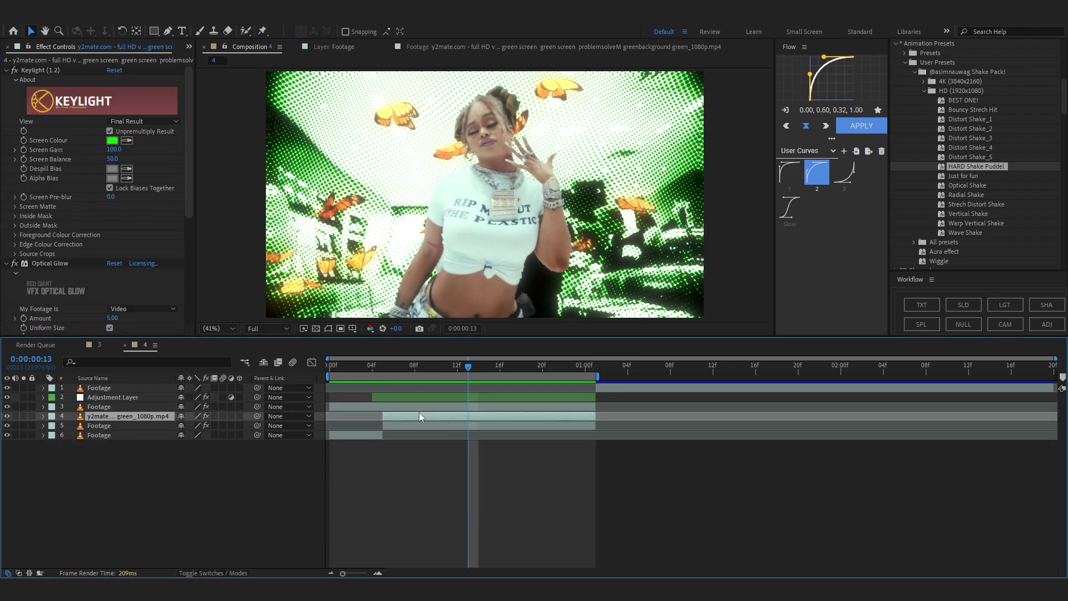
left_click(1044, 327)
left_click(382, 368)
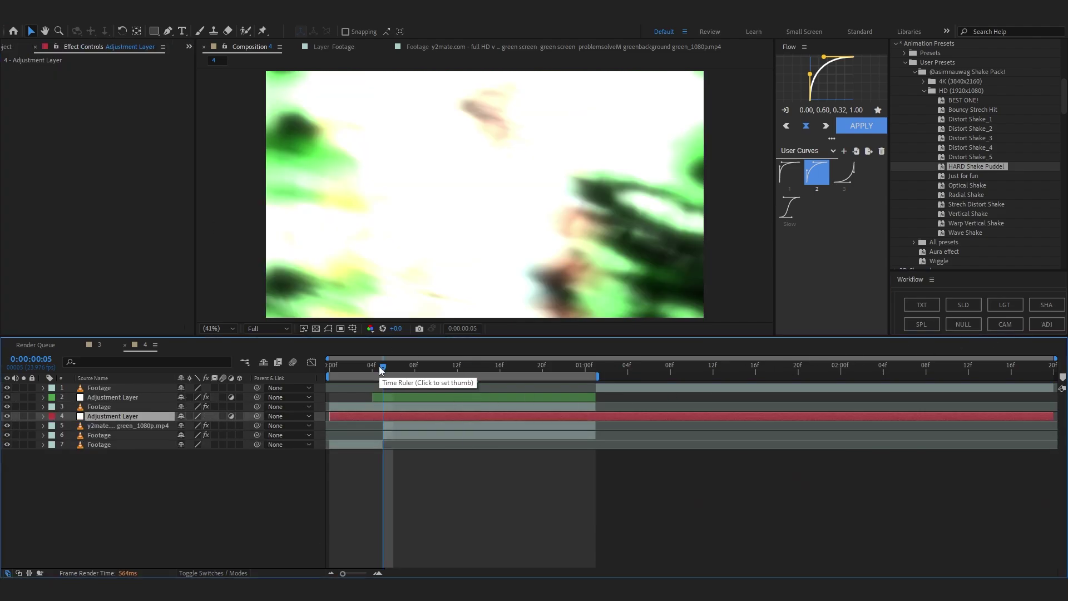
left_click(592, 370)
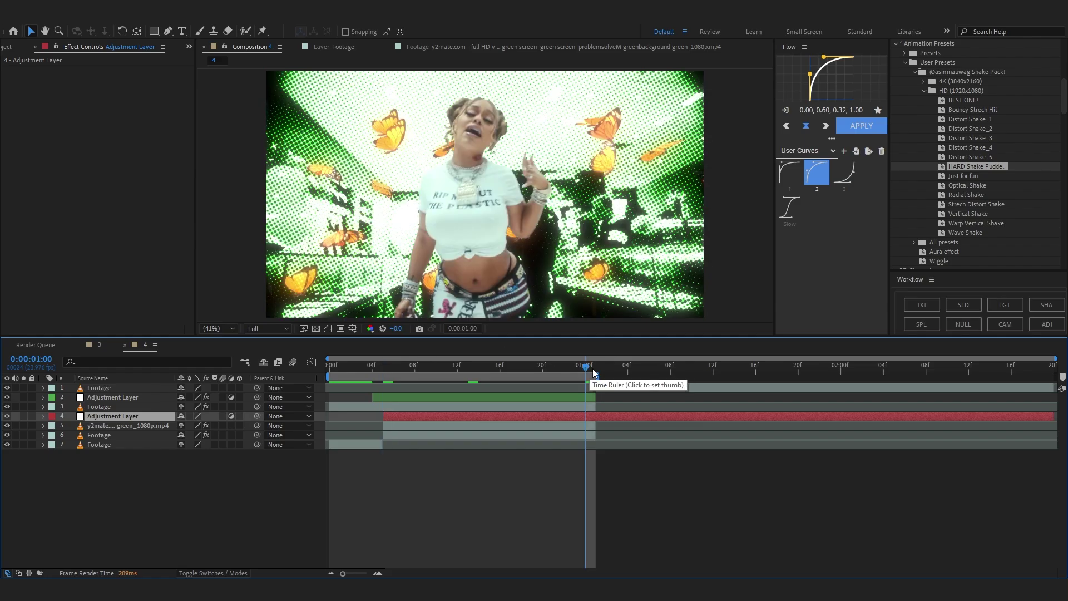
key("alt+]")
Step: Apply uni.Chromatic Aberration to the second adjustment layer with Distortion Amount 0.2 and Radial Blur 7, and preview it
key("ctrl+space")
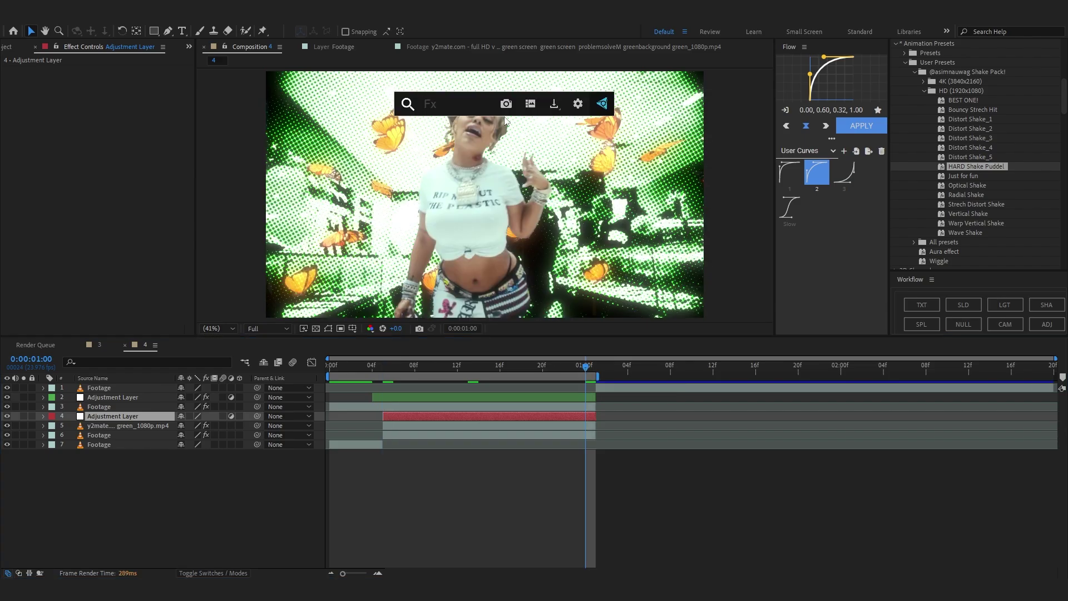
type("chromatic")
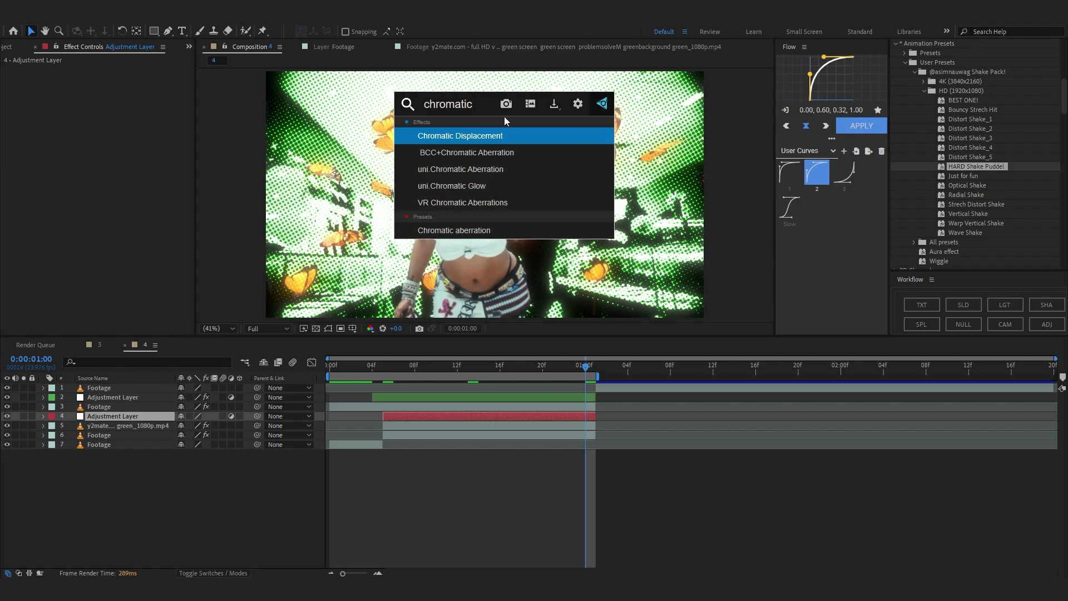
left_click(516, 164)
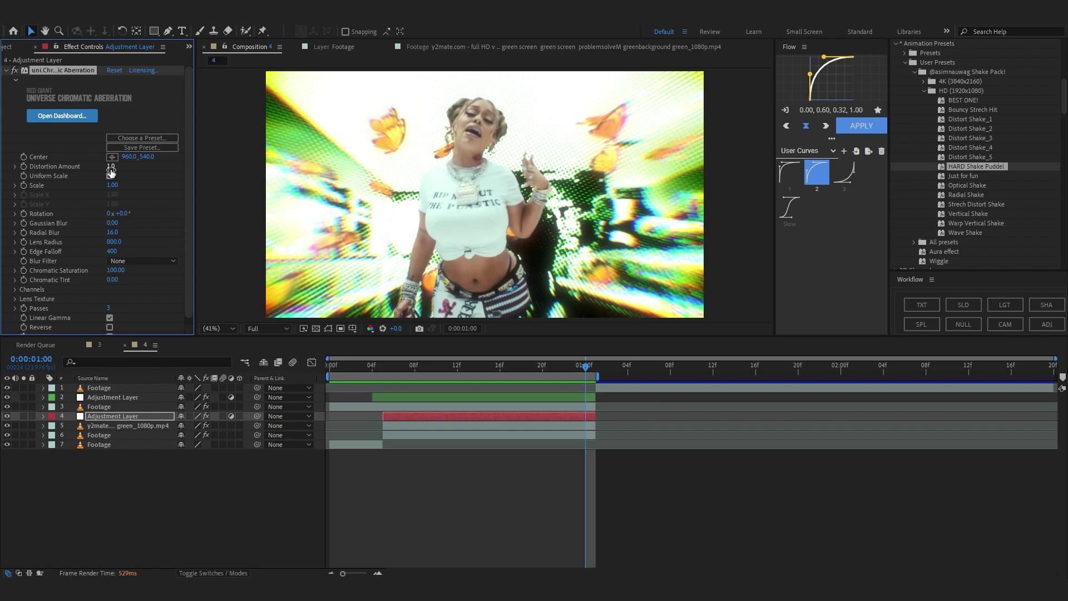
left_click_drag(110, 168, 103, 170)
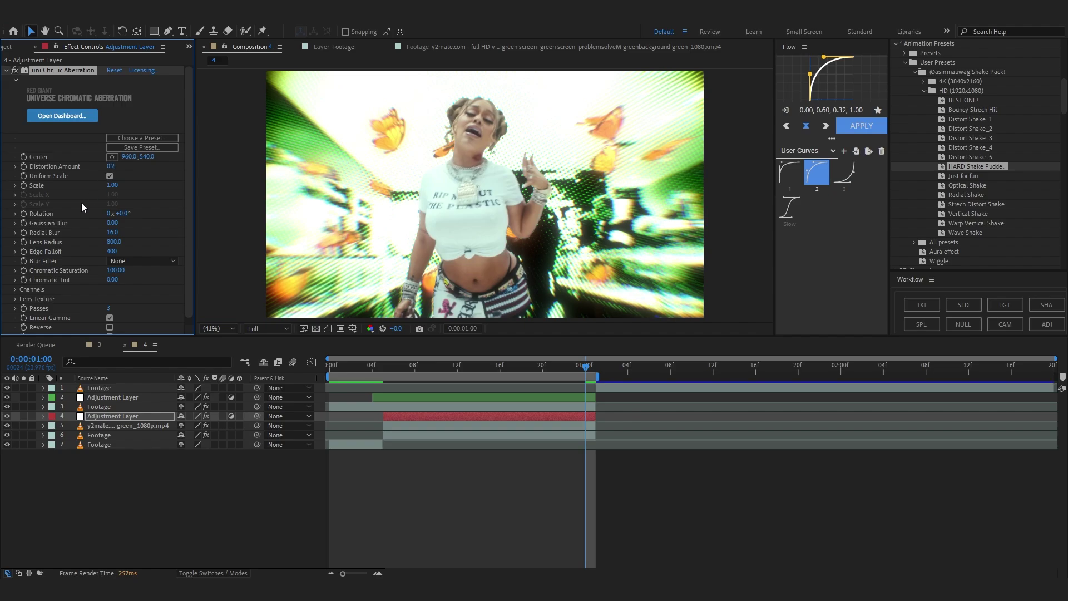
scroll(80, 252, "down", 1)
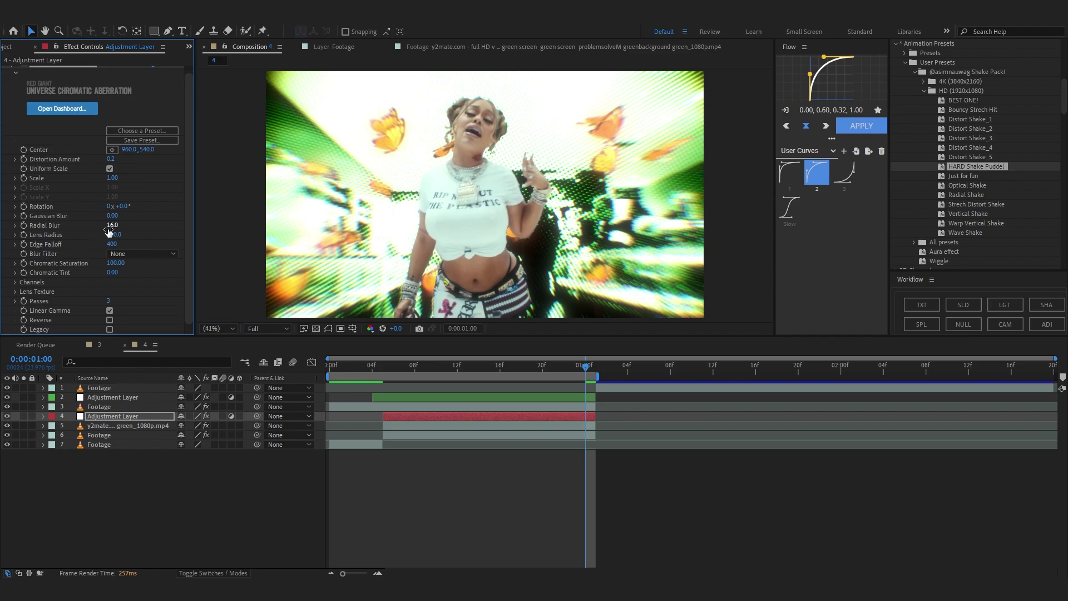
left_click_drag(109, 231, 103, 227)
left_click(118, 345)
key("space")
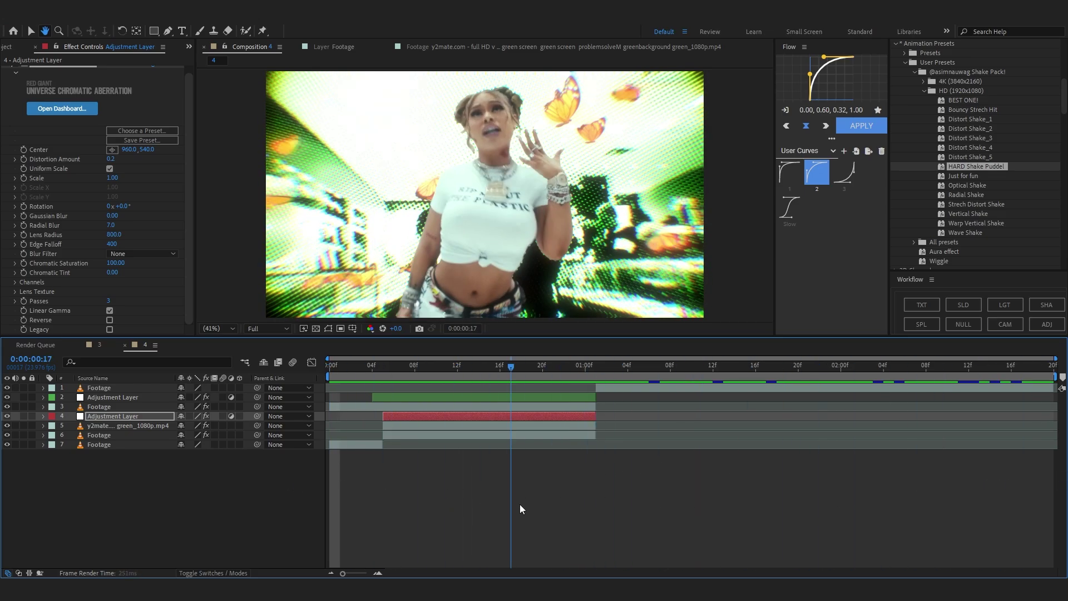
Step: Scrub through the second footage clip and play the whole composition from the start
left_click(640, 370)
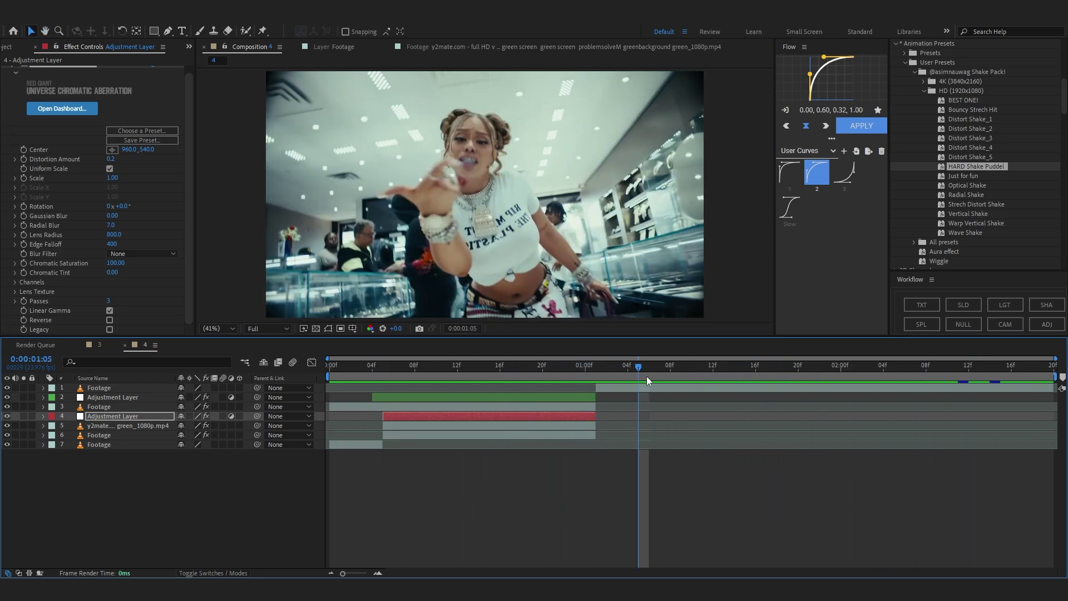
left_click_drag(647, 376, 699, 373)
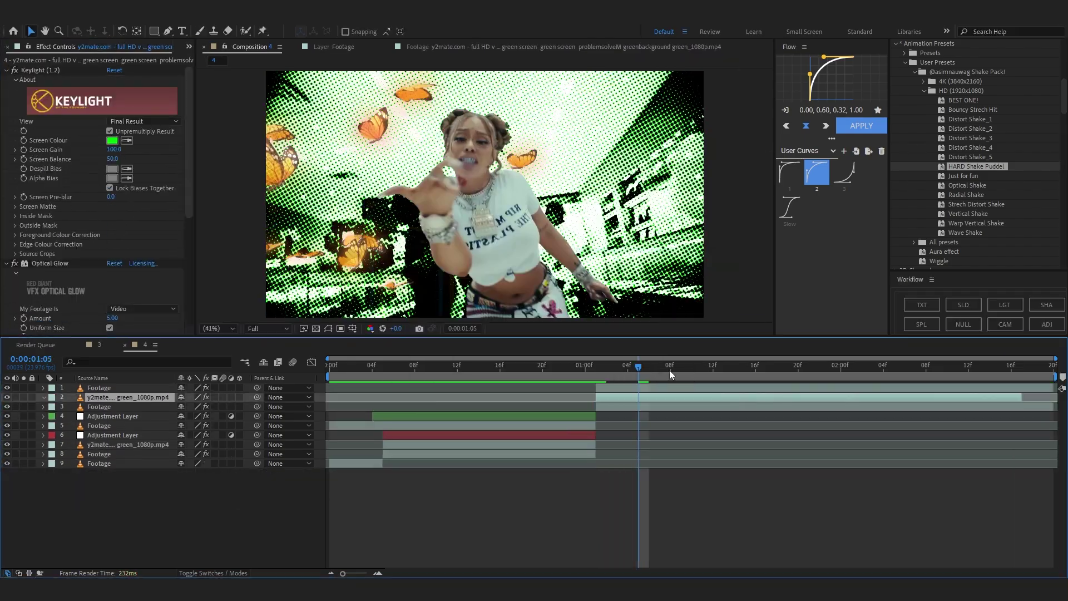
left_click_drag(362, 373, 246, 382)
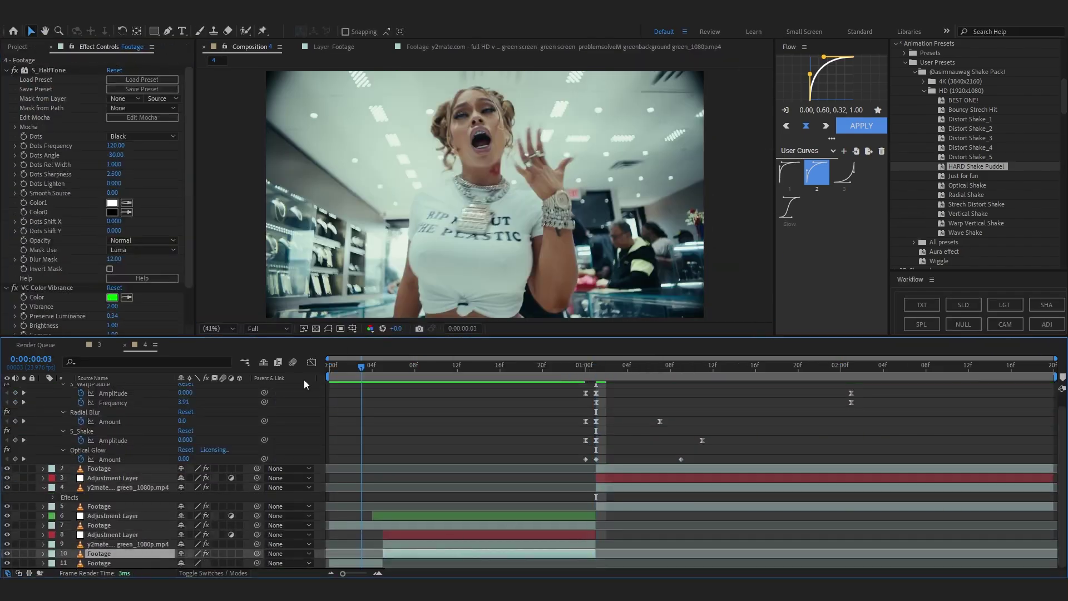
key("space")
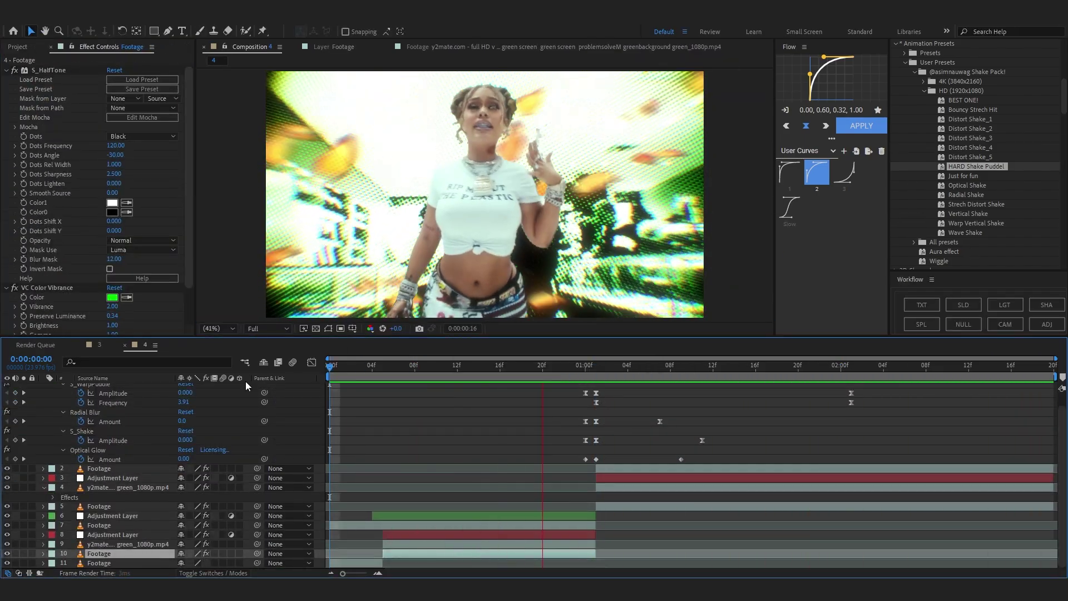